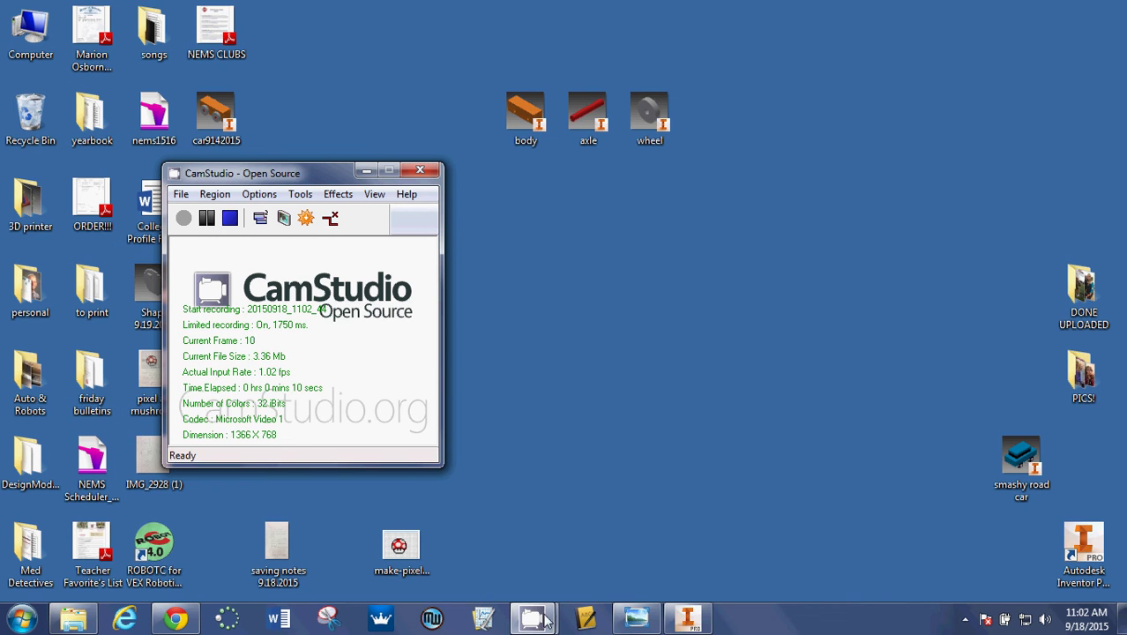
Review the pixel-art mushroom notes in Photo Viewer, then return to Part3 in Inventor.
left_click(635, 621)
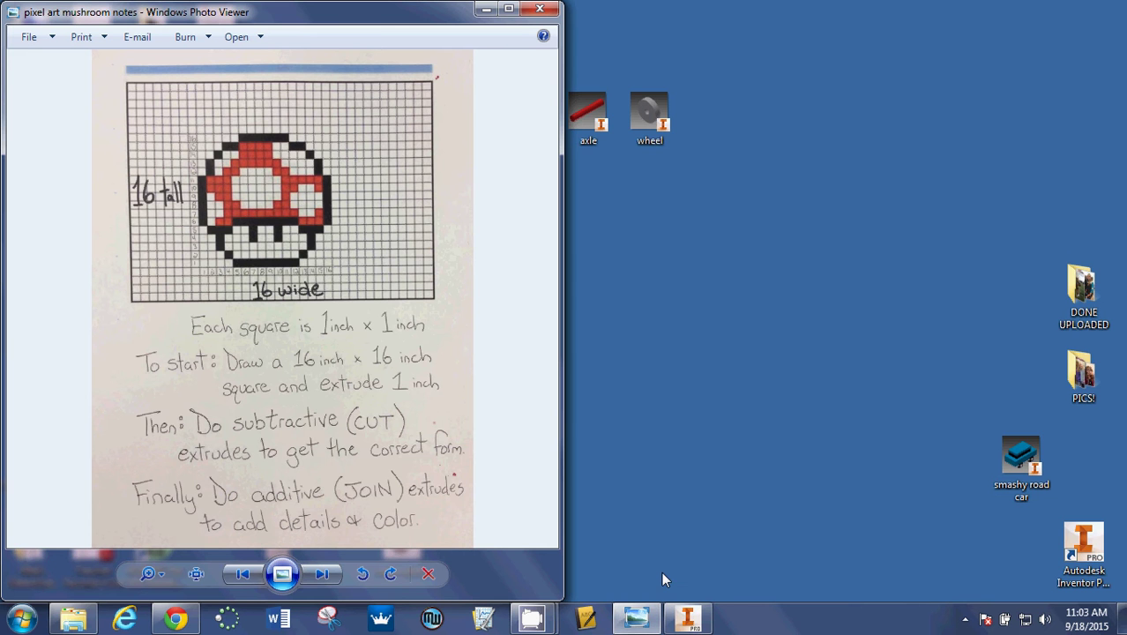
left_click(687, 618)
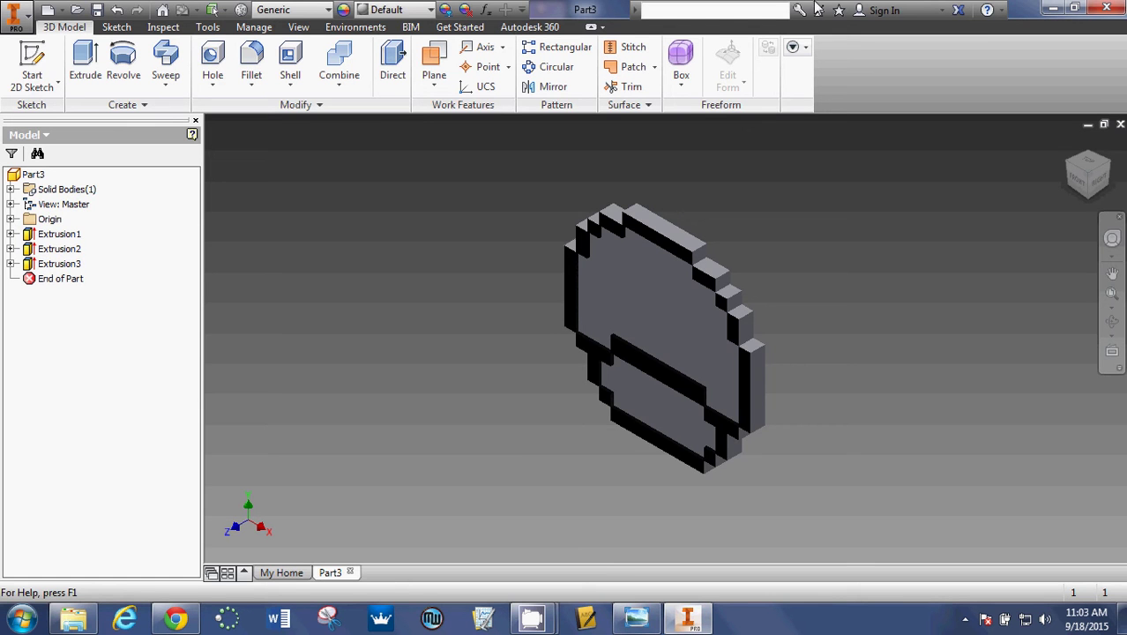
Restore the Inventor window and place it on the right half beside the mushroom notes.
left_click_drag(818, 9, 1125, 12)
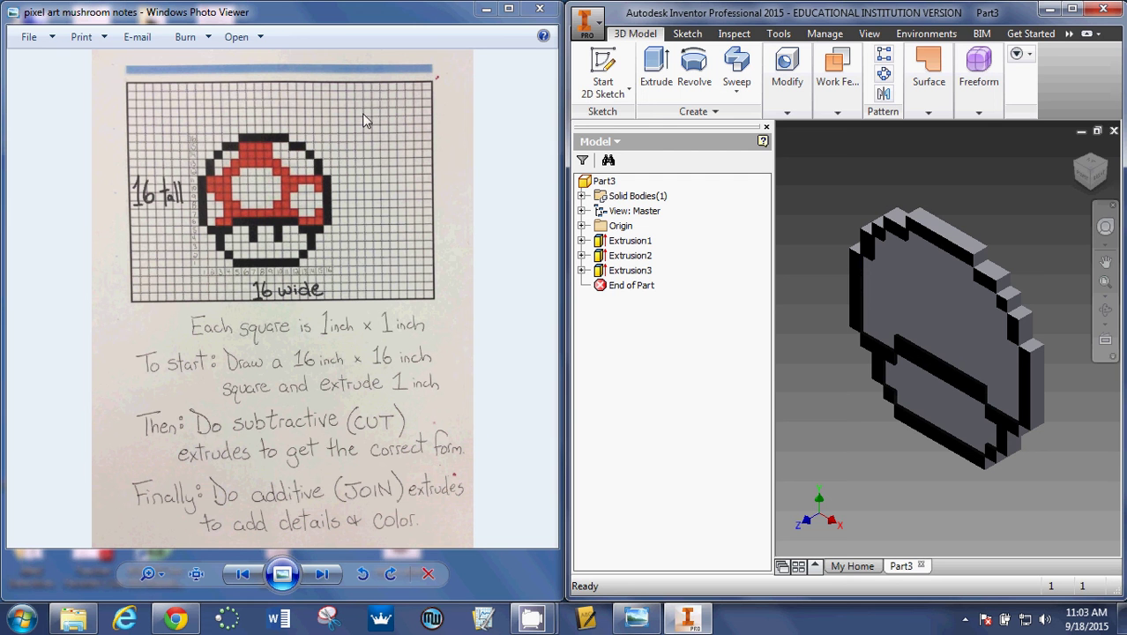
Create Sketch4 on the front face of the pixel mushroom solid.
left_click(608, 69)
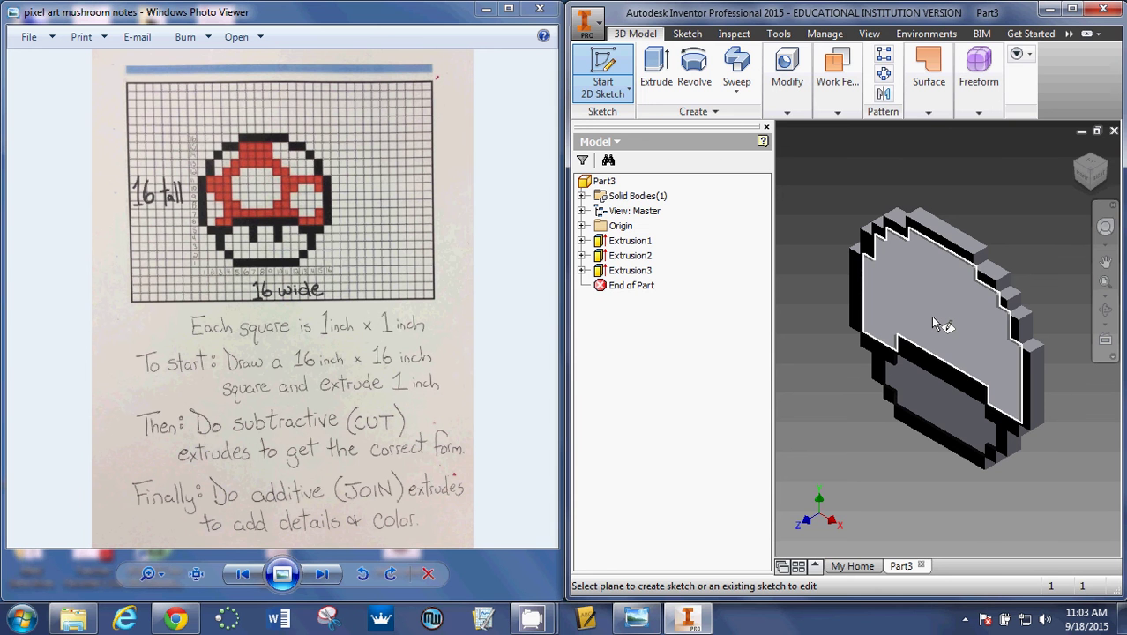
left_click(936, 324)
left_click(711, 71)
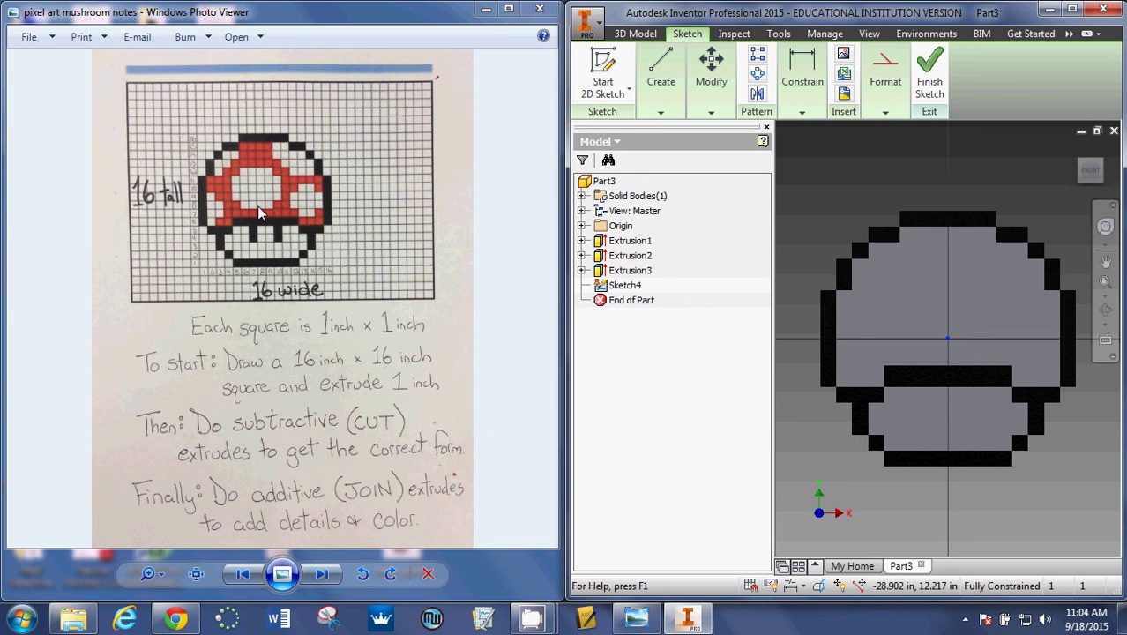
Maximize Inventor and draw a 4 × 1 two-point rectangle for the spot's top.
left_click(1072, 9)
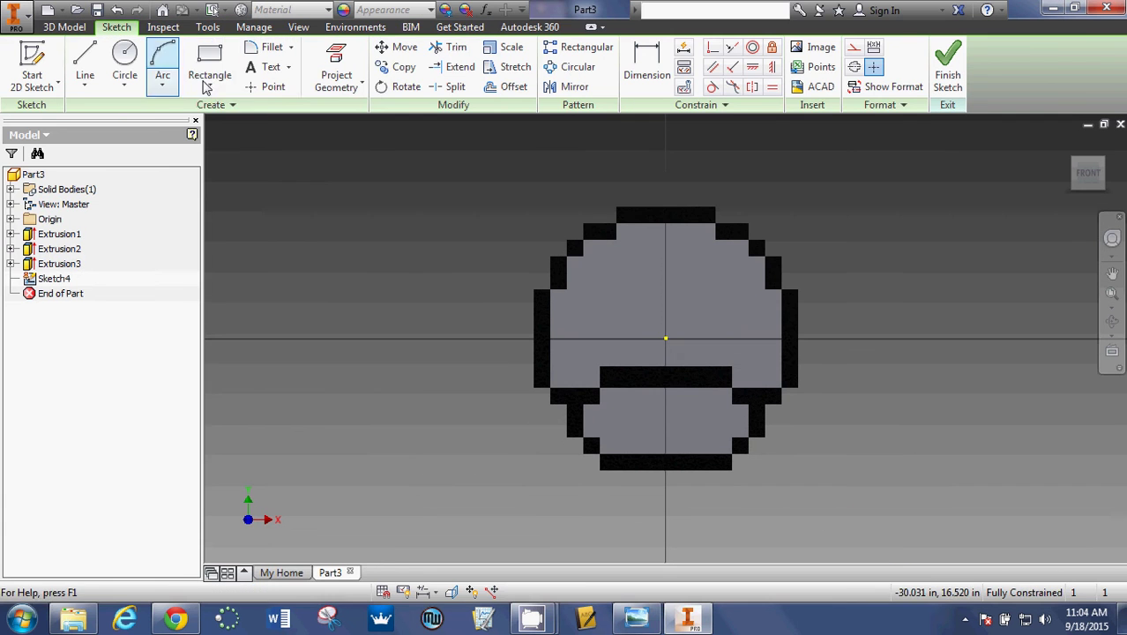
left_click(205, 83)
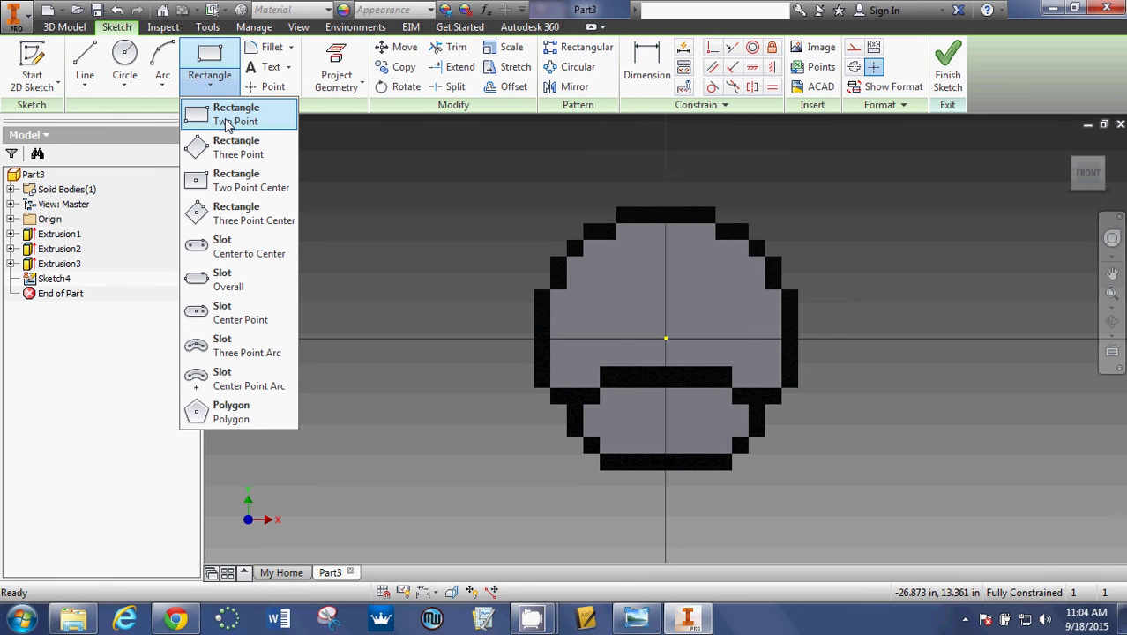
left_click(227, 124)
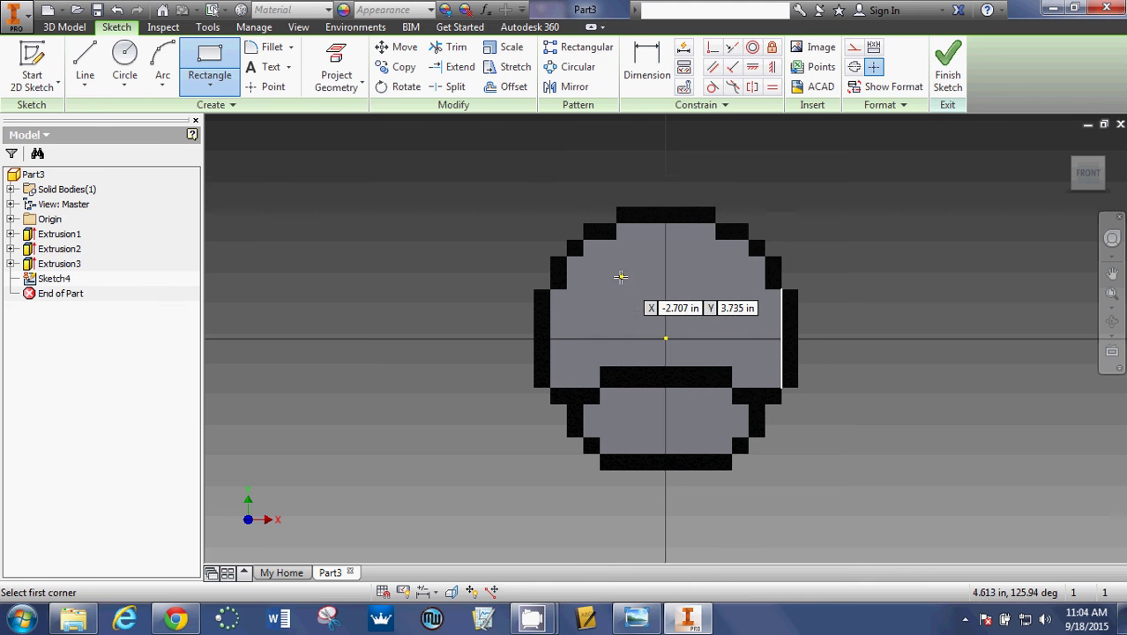
left_click(619, 273)
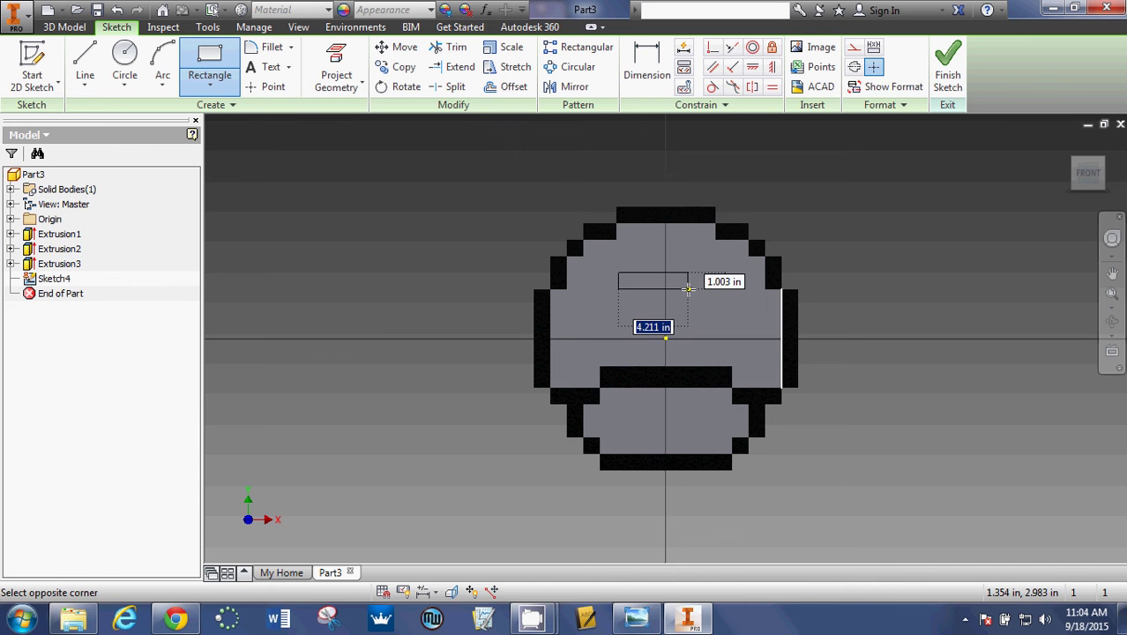
type("4")
key("Tab")
type("1")
key("Return")
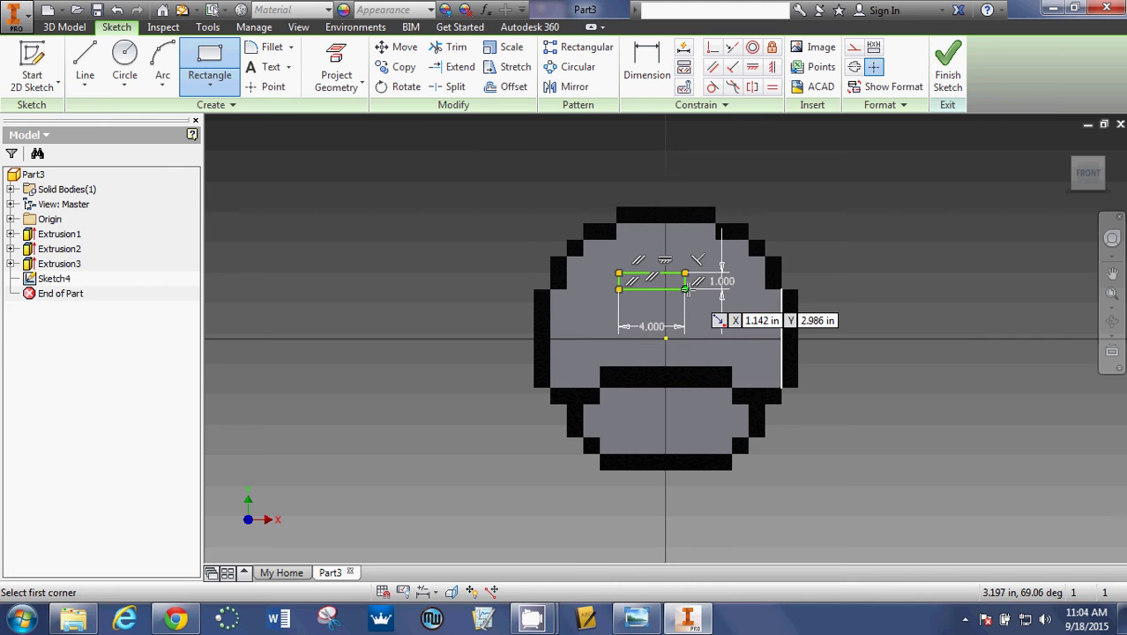
Draw a 6 × 3 rectangle below it and a third rectangle under its bottom edge.
left_click(600, 289)
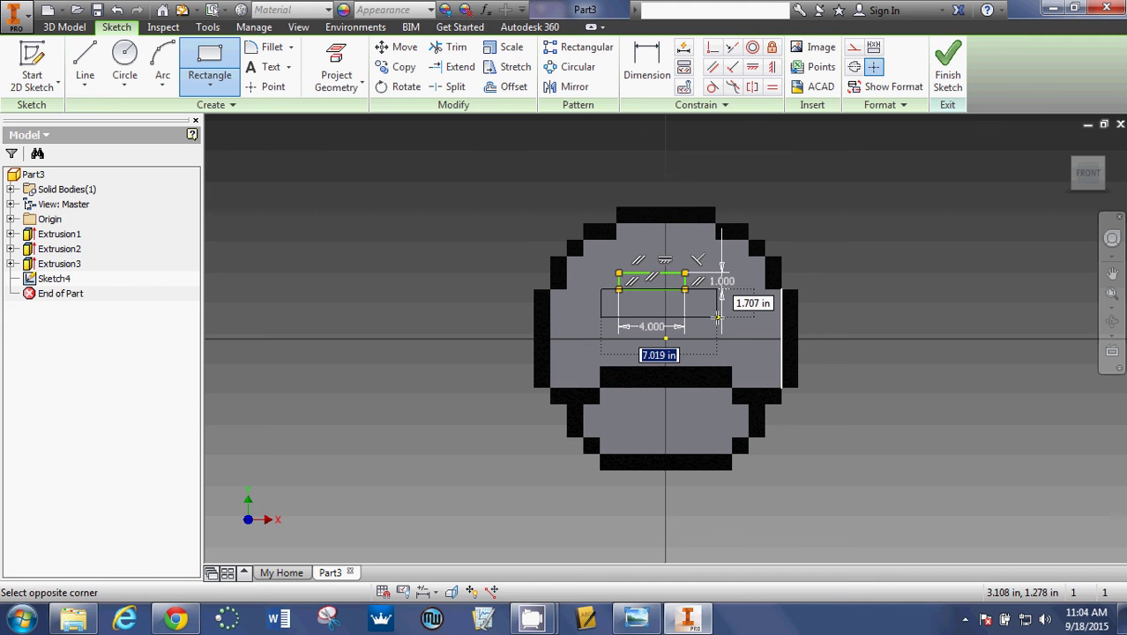
type("6")
key("Tab")
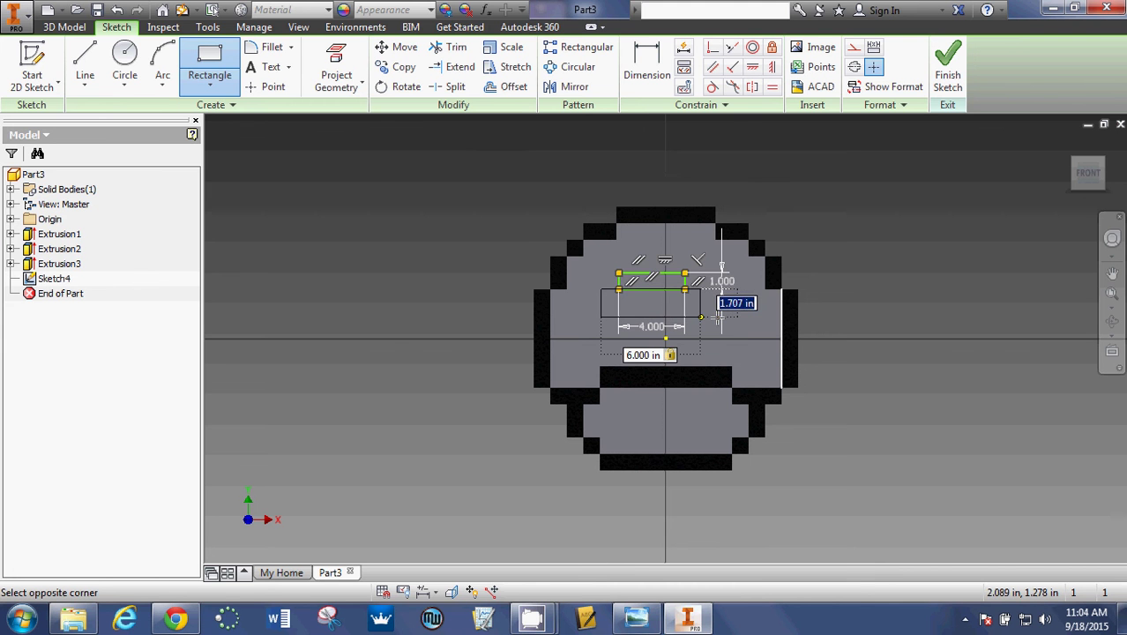
type("3")
key("Return")
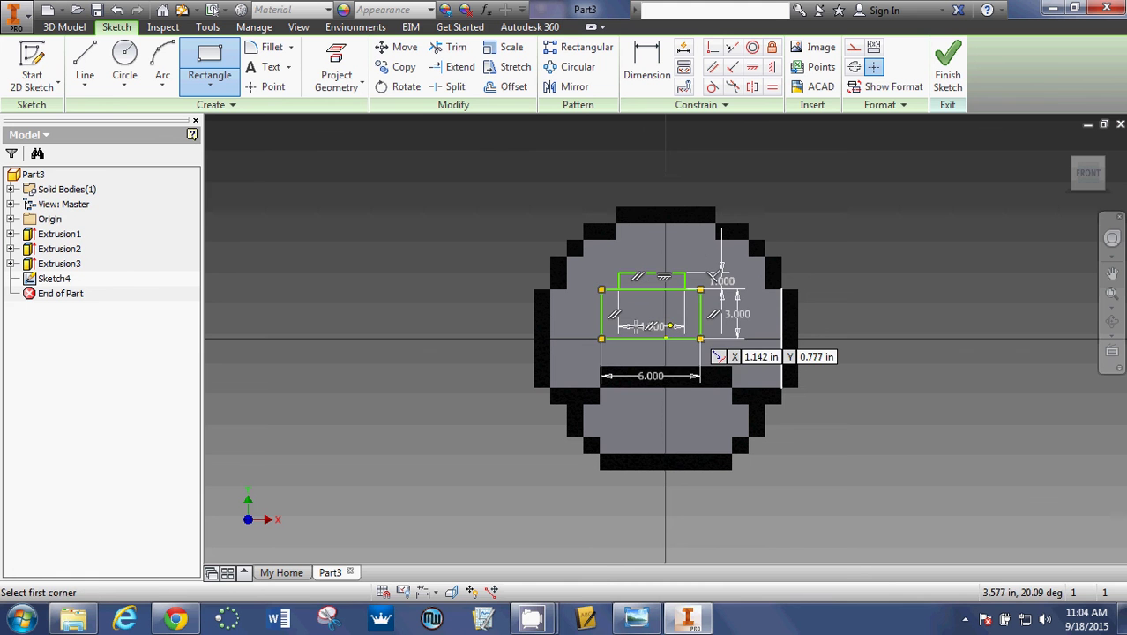
left_click(620, 340)
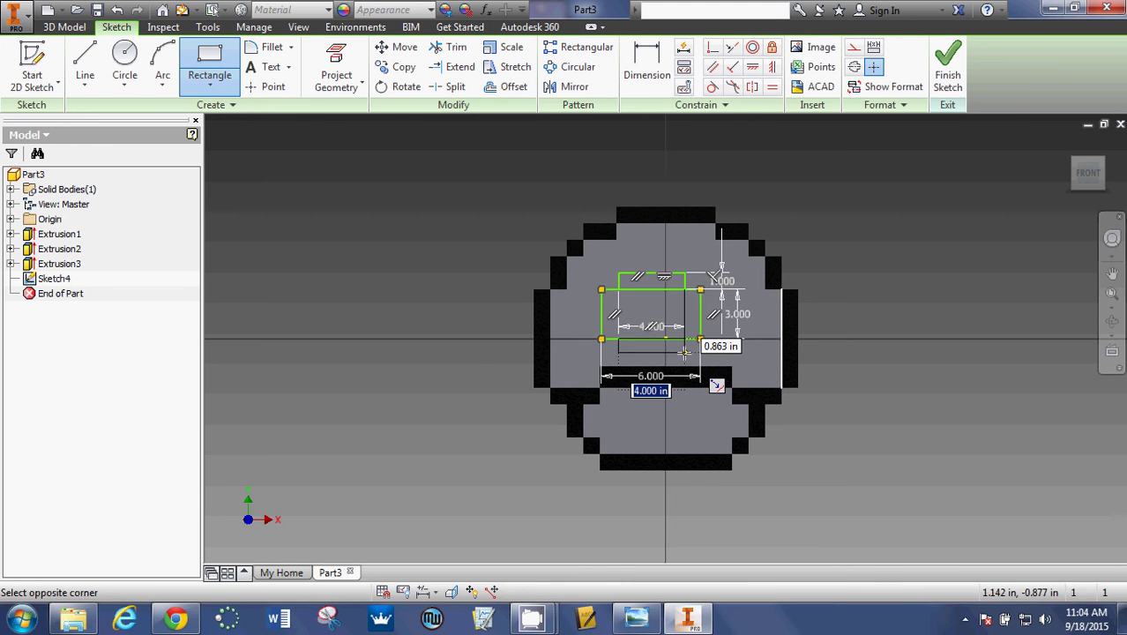
left_click(685, 352)
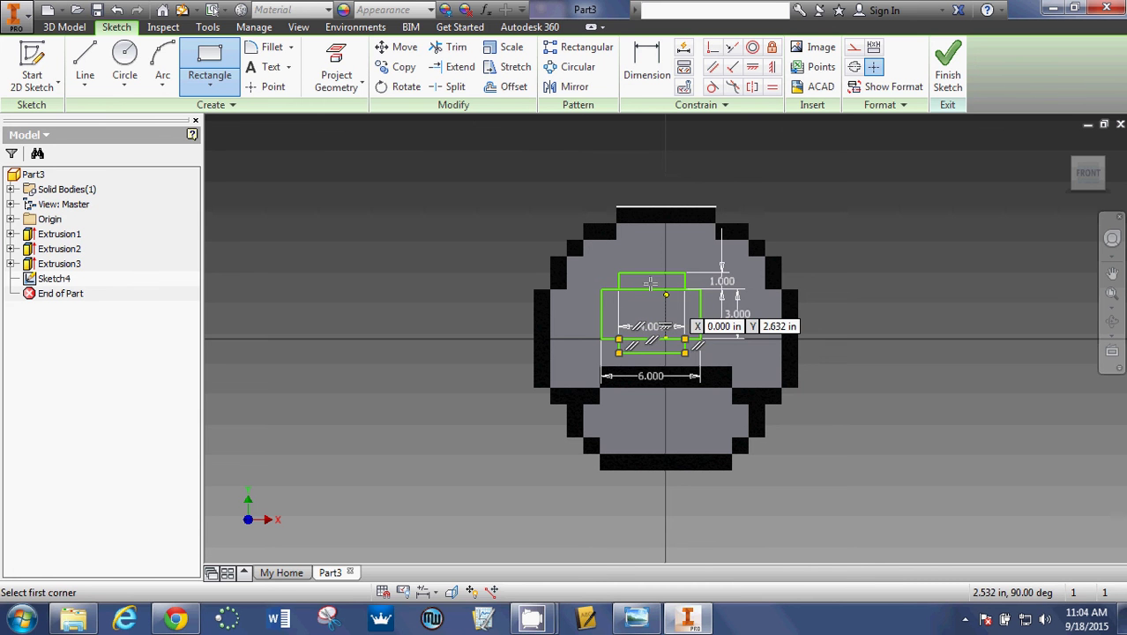
Dimension a 1.000 horizontal offset between the wide and top rectangles' left corners.
left_click(648, 68)
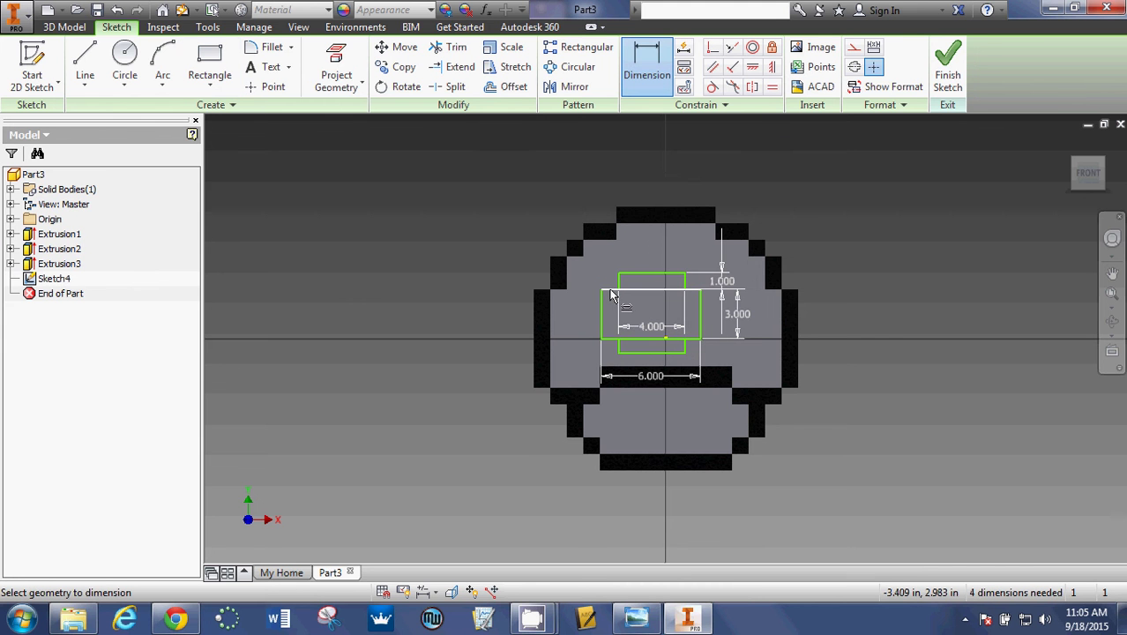
scroll(613, 295, "up", 5)
scroll(613, 296, "up", 3)
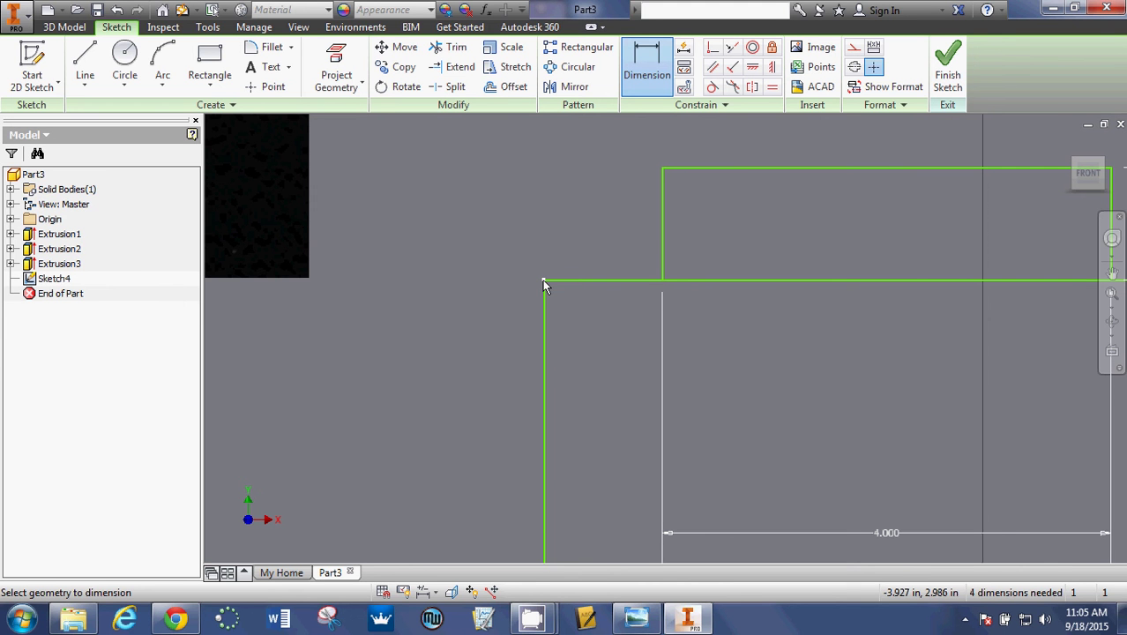
left_click(556, 282)
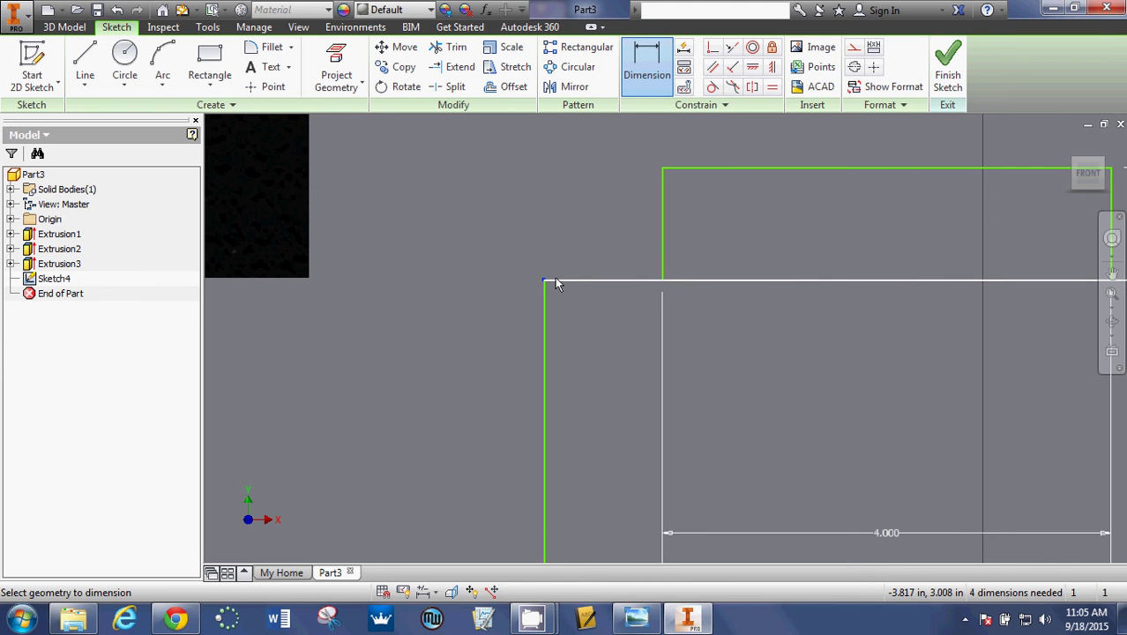
left_click(663, 284)
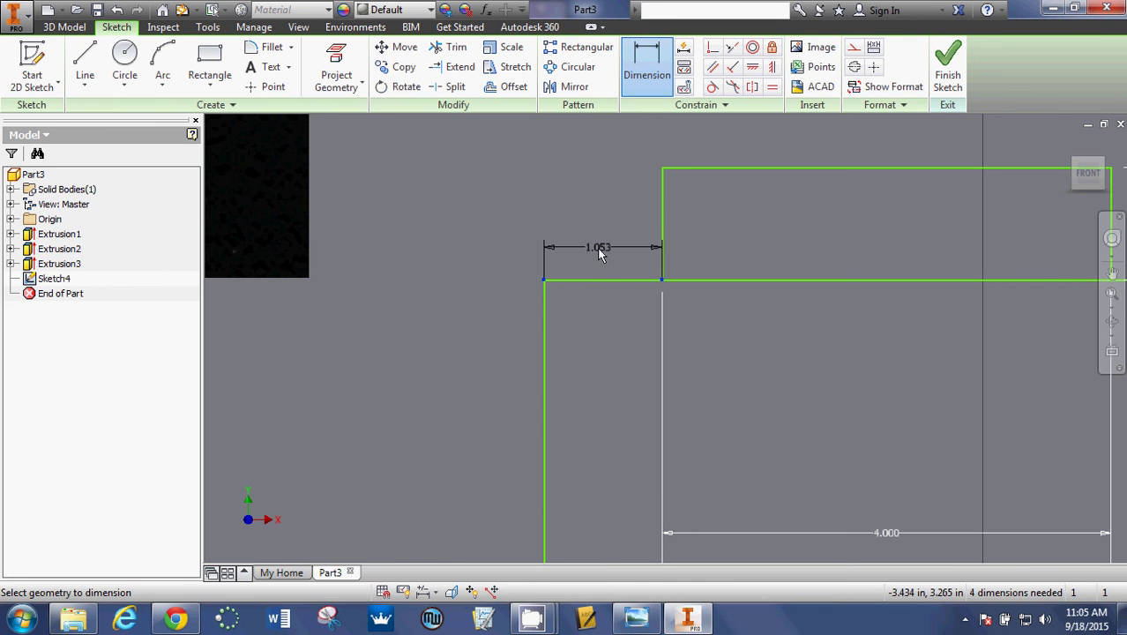
left_click(600, 249)
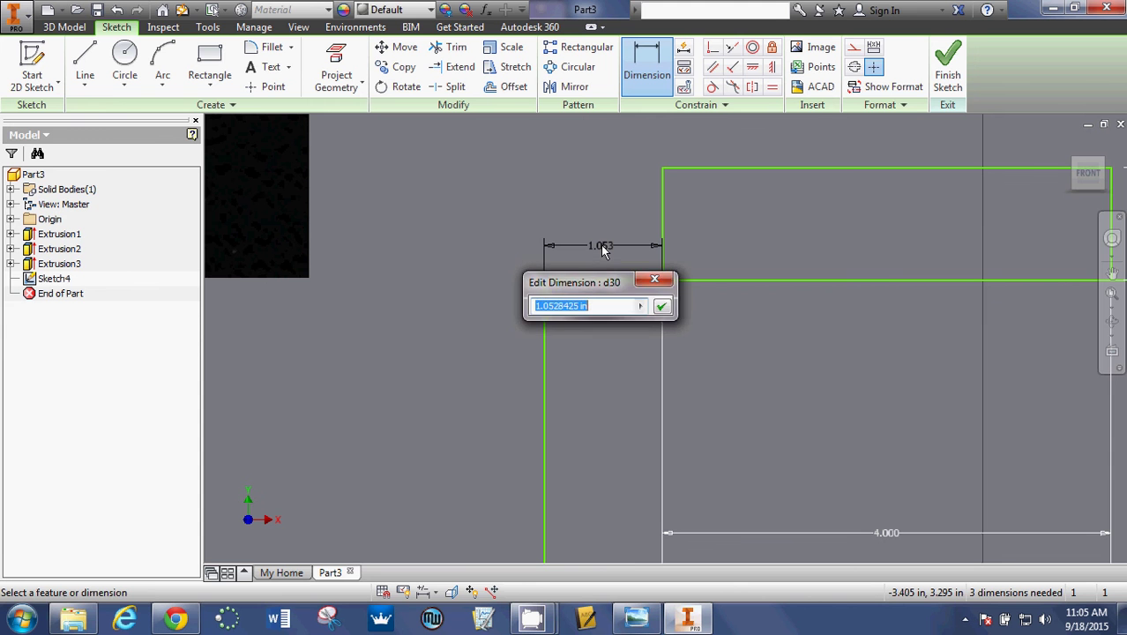
key("Return")
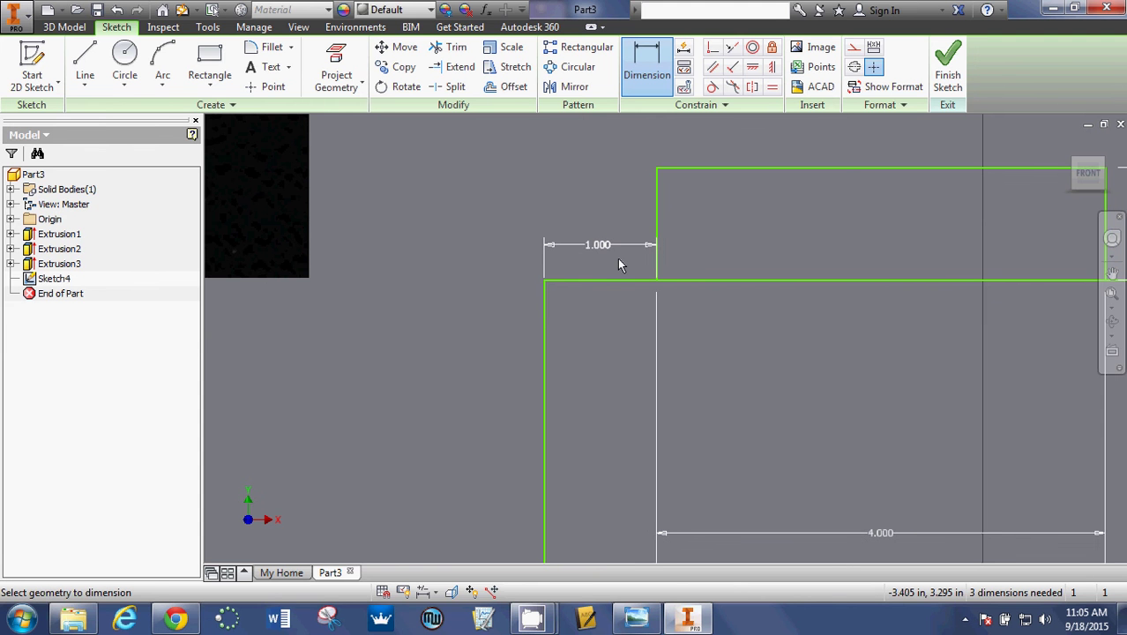
left_click(1087, 173)
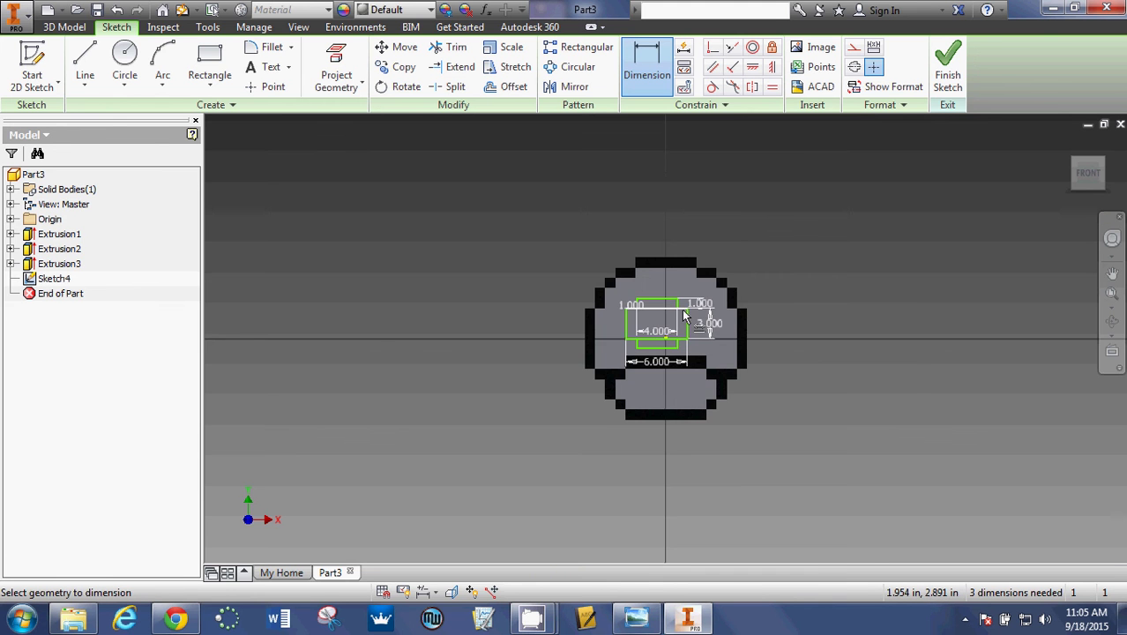
scroll(682, 309, "up", 5)
scroll(681, 316, "up", 5)
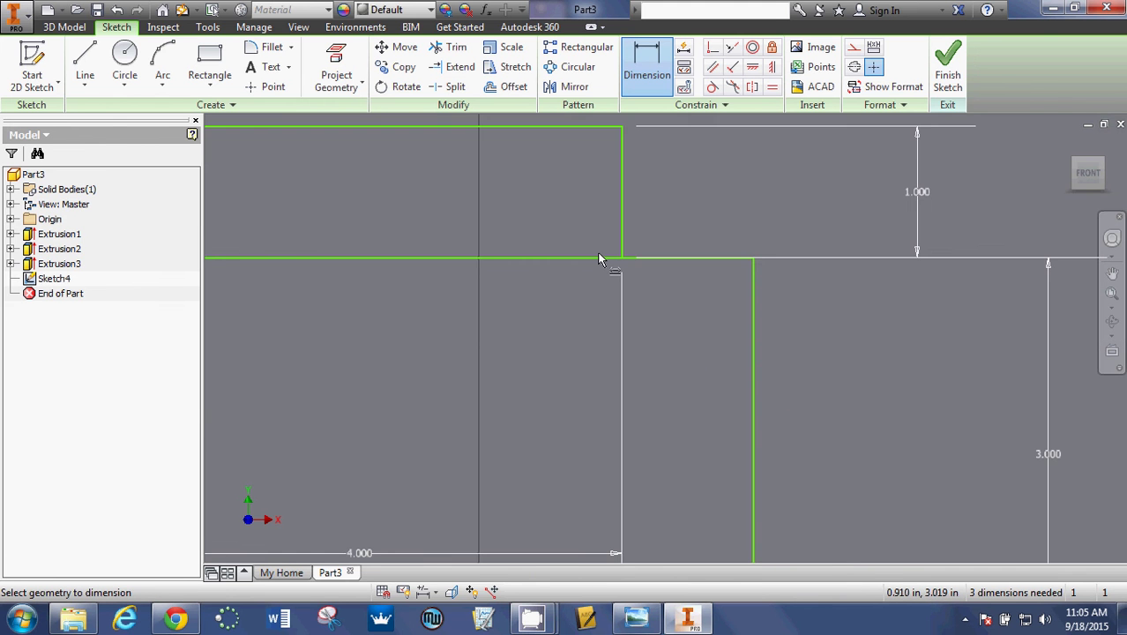
scroll(600, 254, "down", 2)
scroll(607, 246, "down", 2)
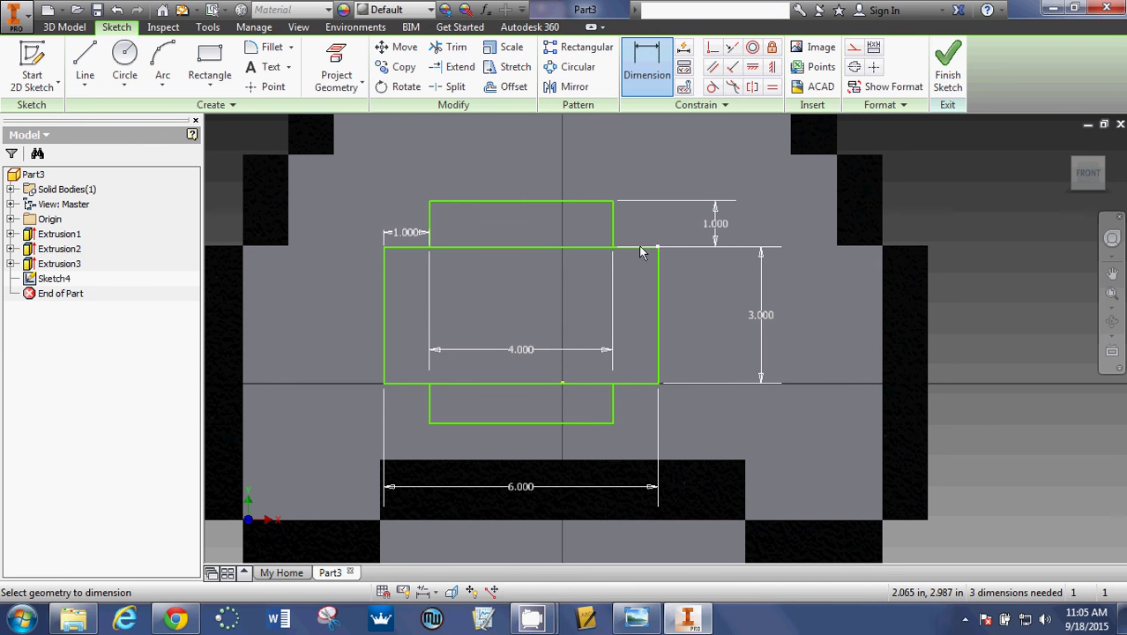
left_click(613, 248)
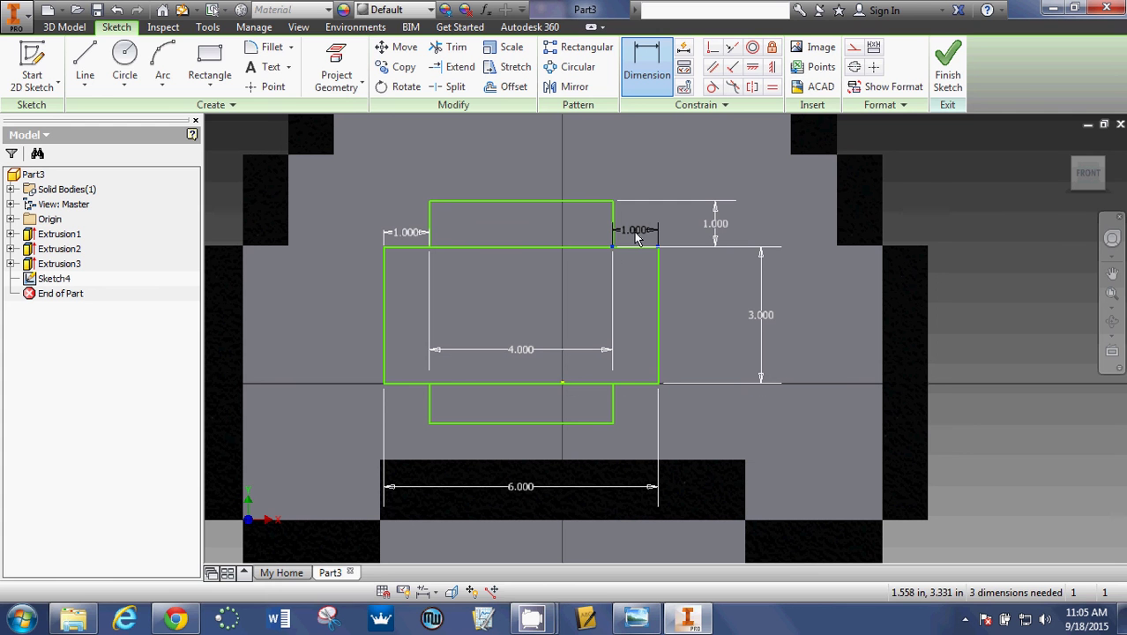
left_click(635, 235)
key("Escape")
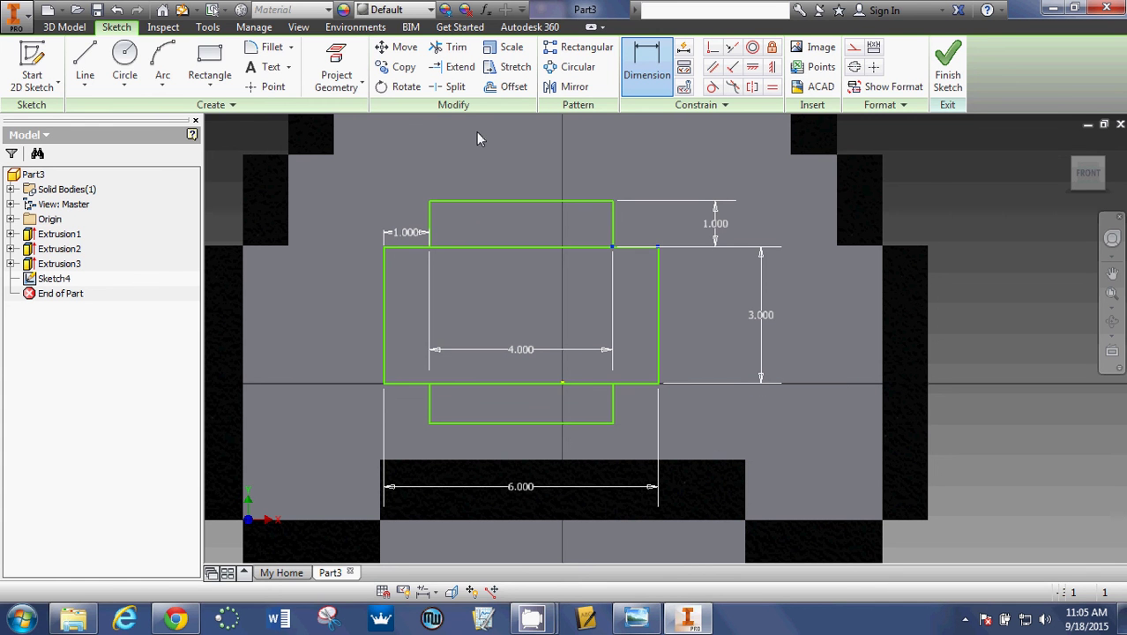
left_click(477, 138)
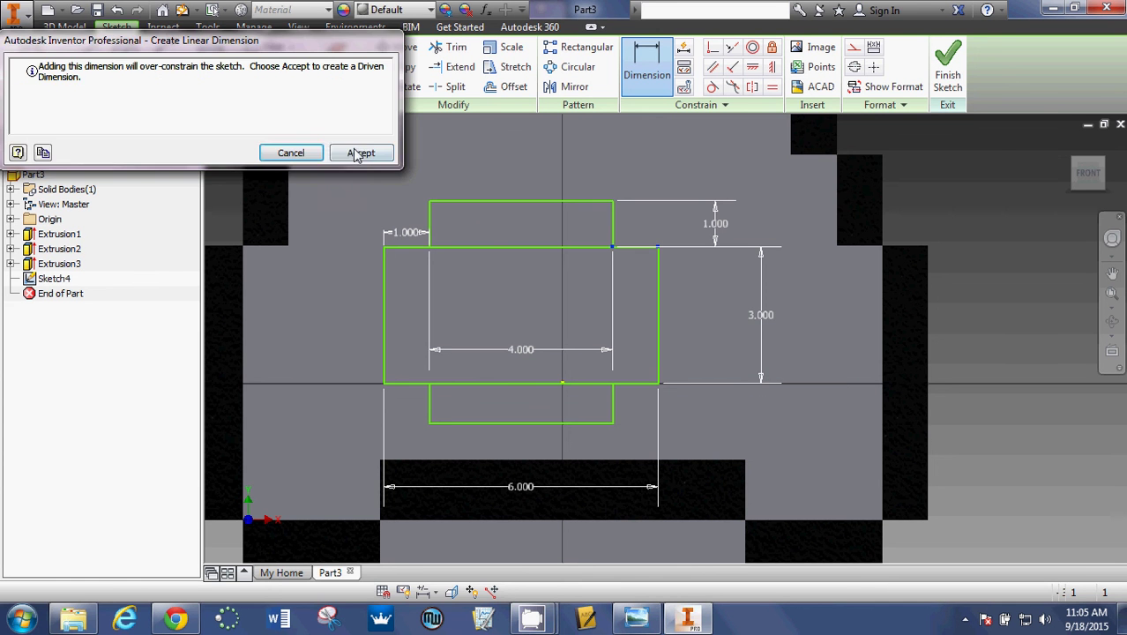
left_click(291, 154)
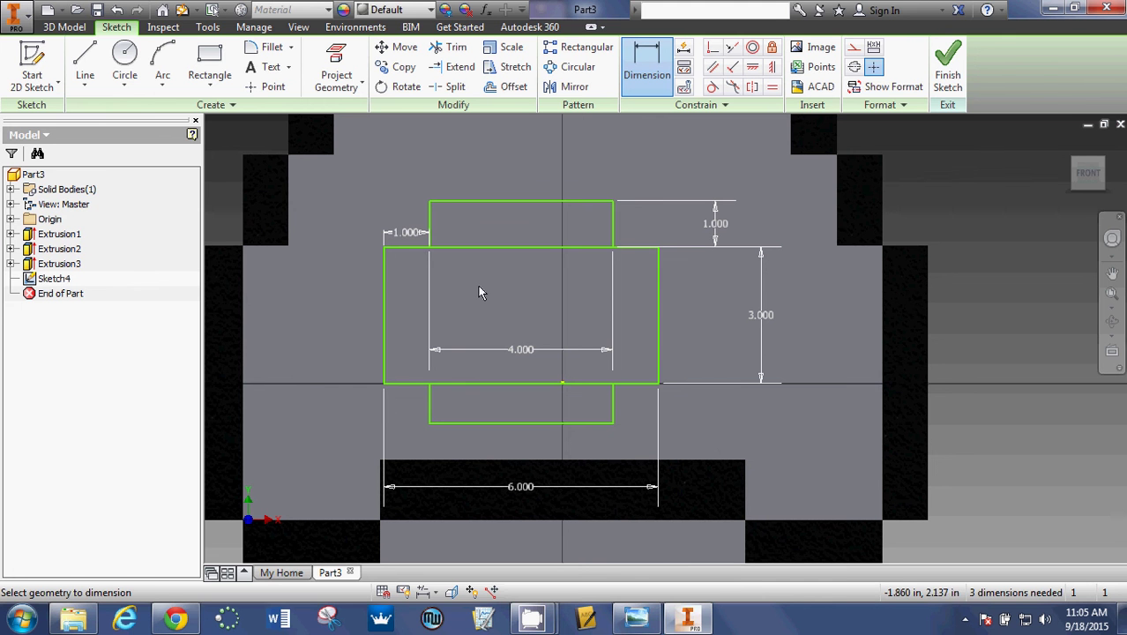
left_click(638, 621)
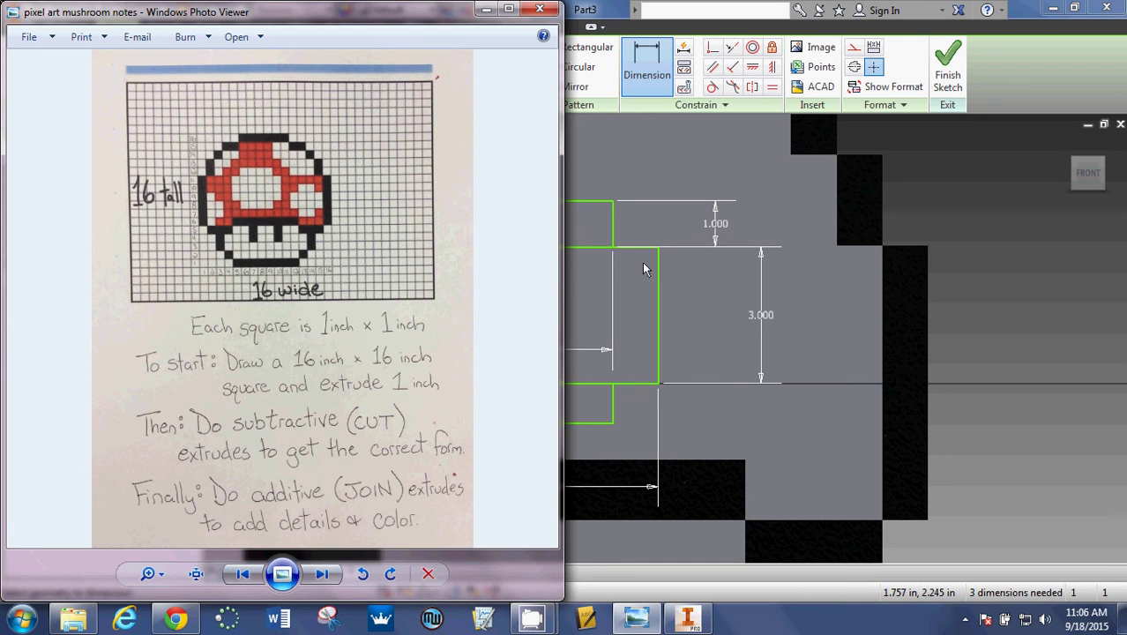
left_click(679, 188)
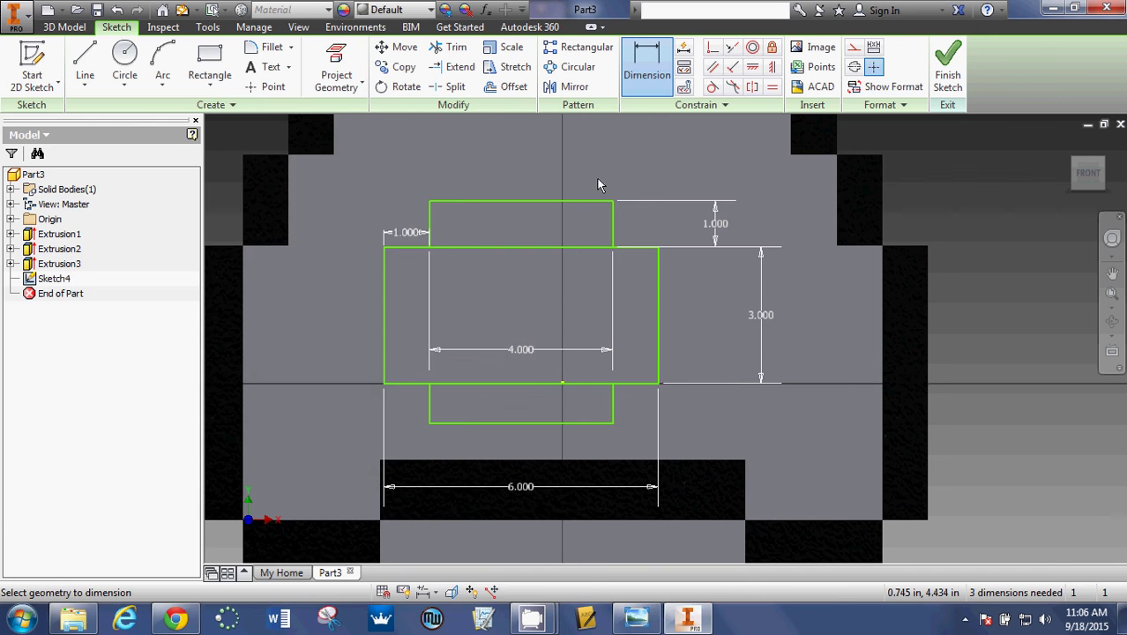
scroll(598, 184, "up", 2)
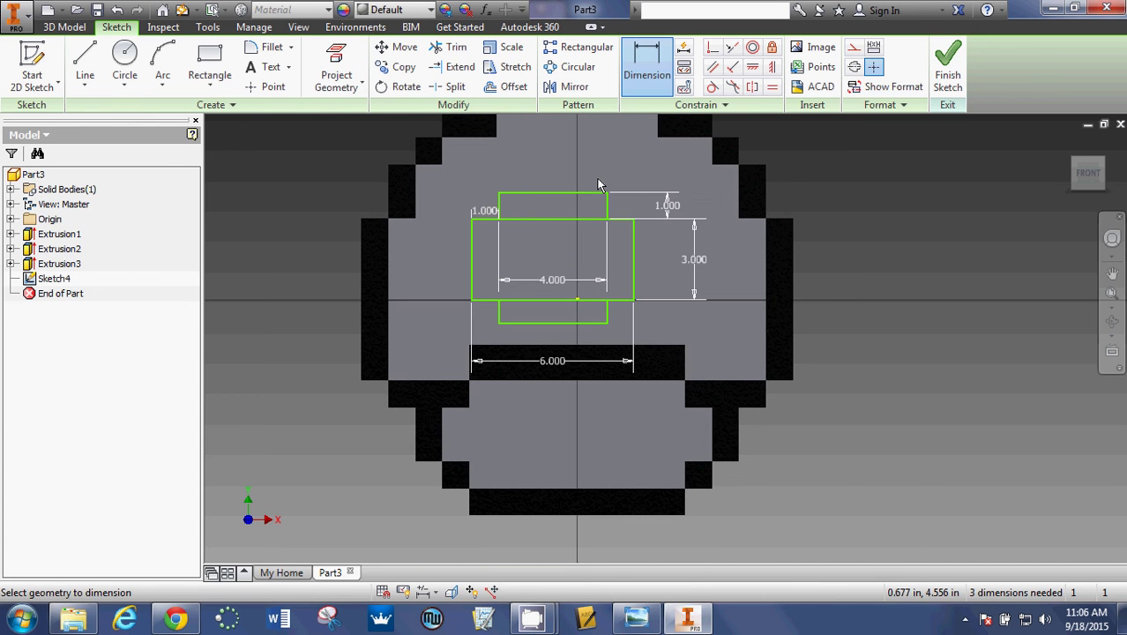
scroll(598, 185, "down", 3)
middle_click_drag(553, 170, 549, 197)
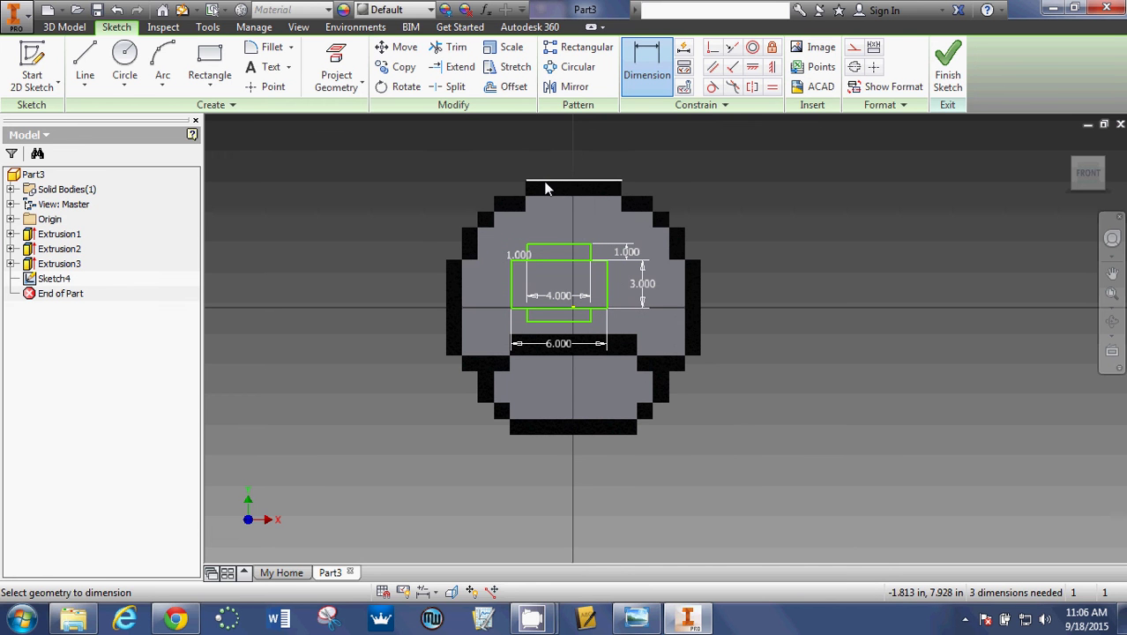
left_click(545, 184)
left_click(538, 242)
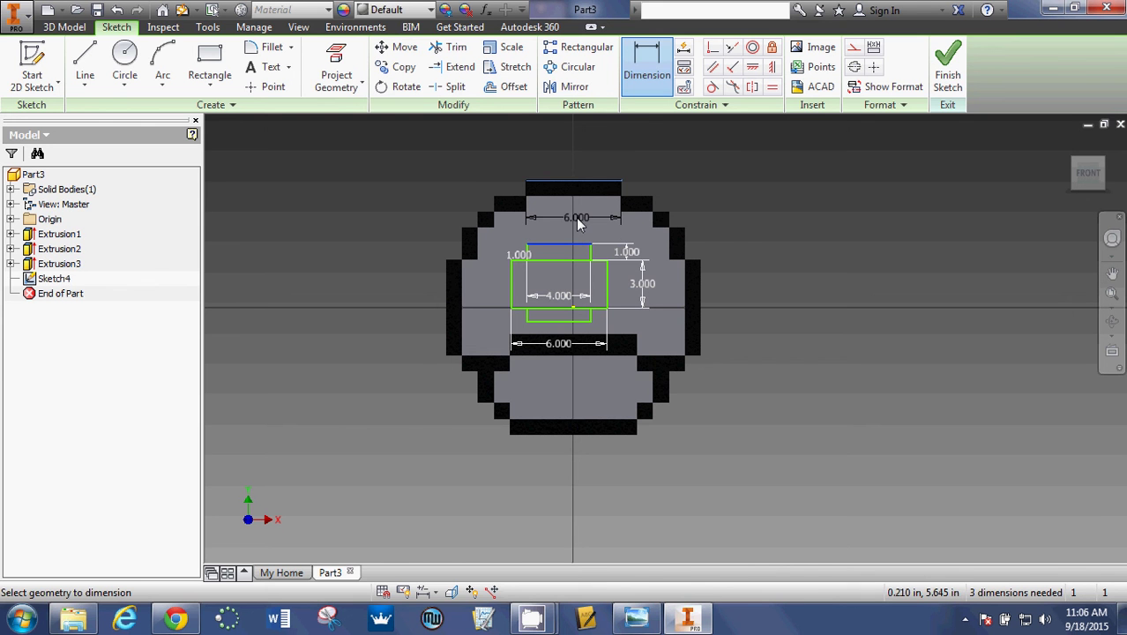
key("Escape")
left_click(644, 69)
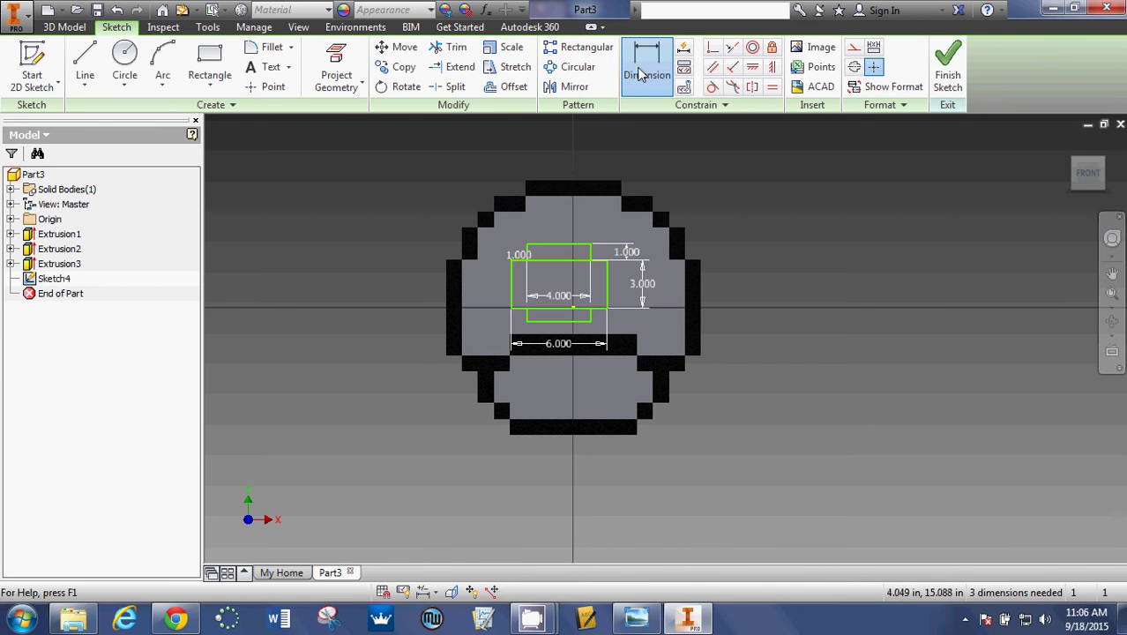
left_click(547, 186)
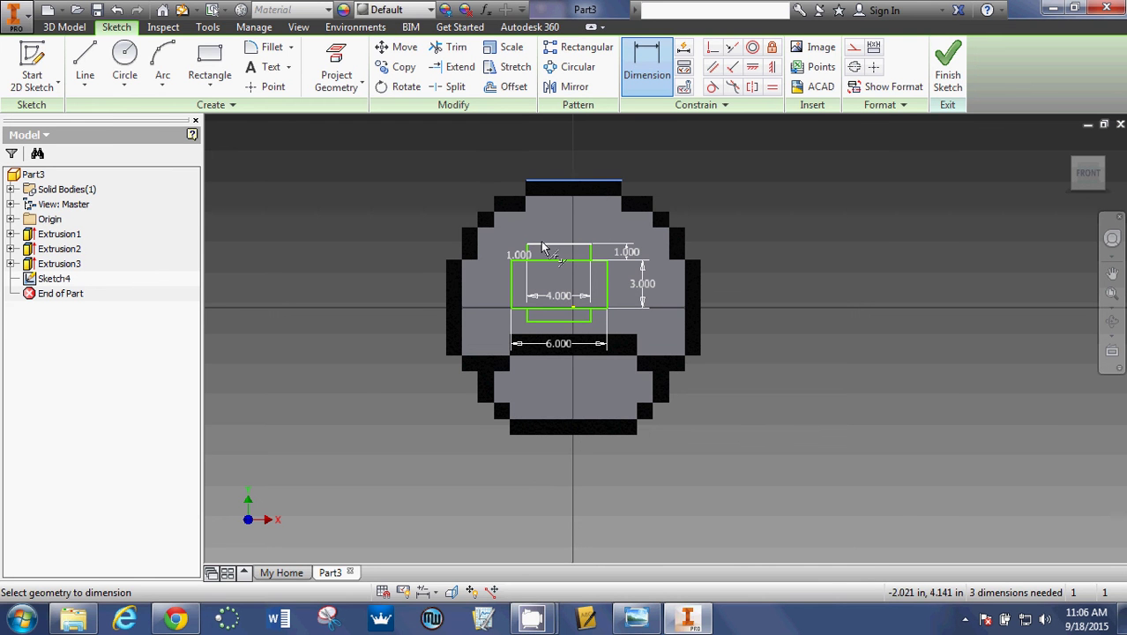
scroll(545, 248, "up", 5)
scroll(543, 250, "up", 3)
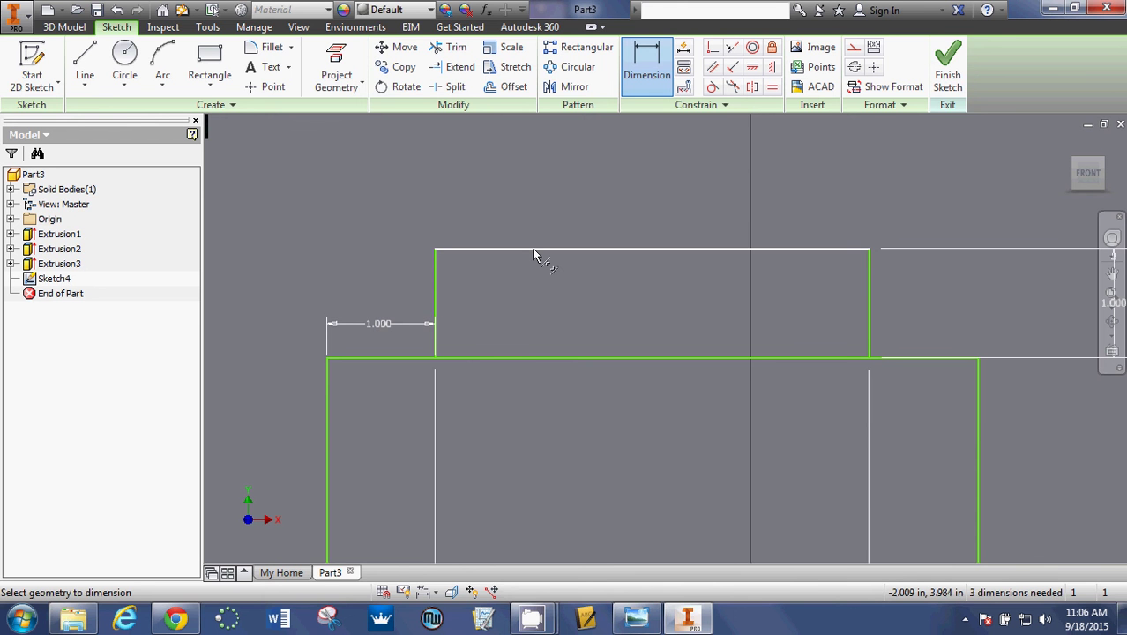
Add a 4.000 vertical dimension from the mushroom's top to the spot's top edge.
left_click(534, 250)
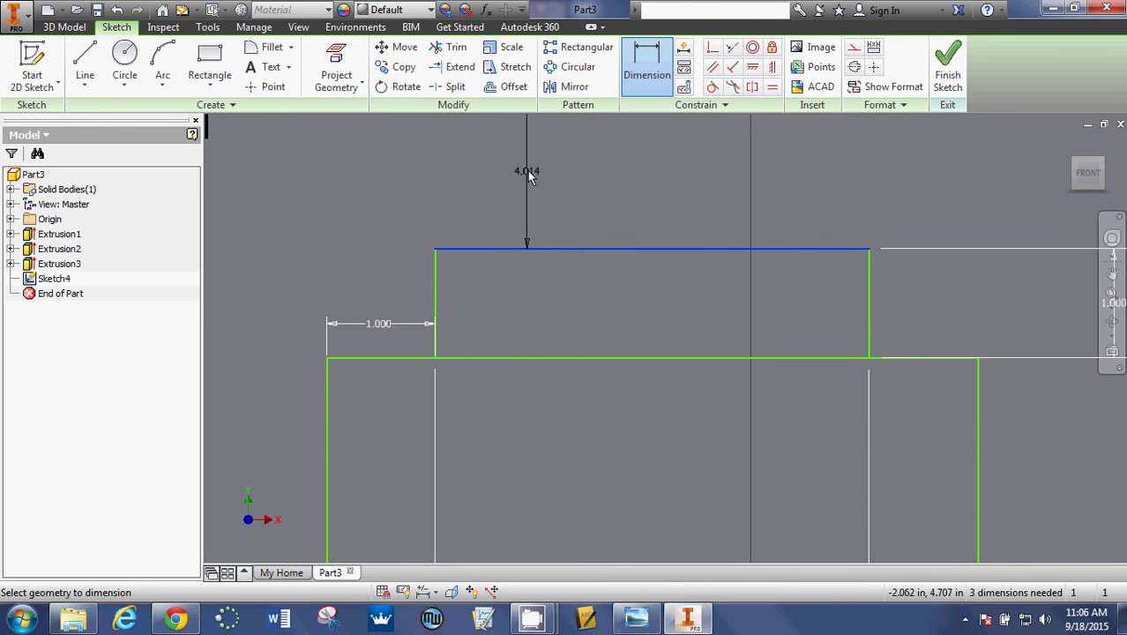
scroll(528, 177, "down", 5)
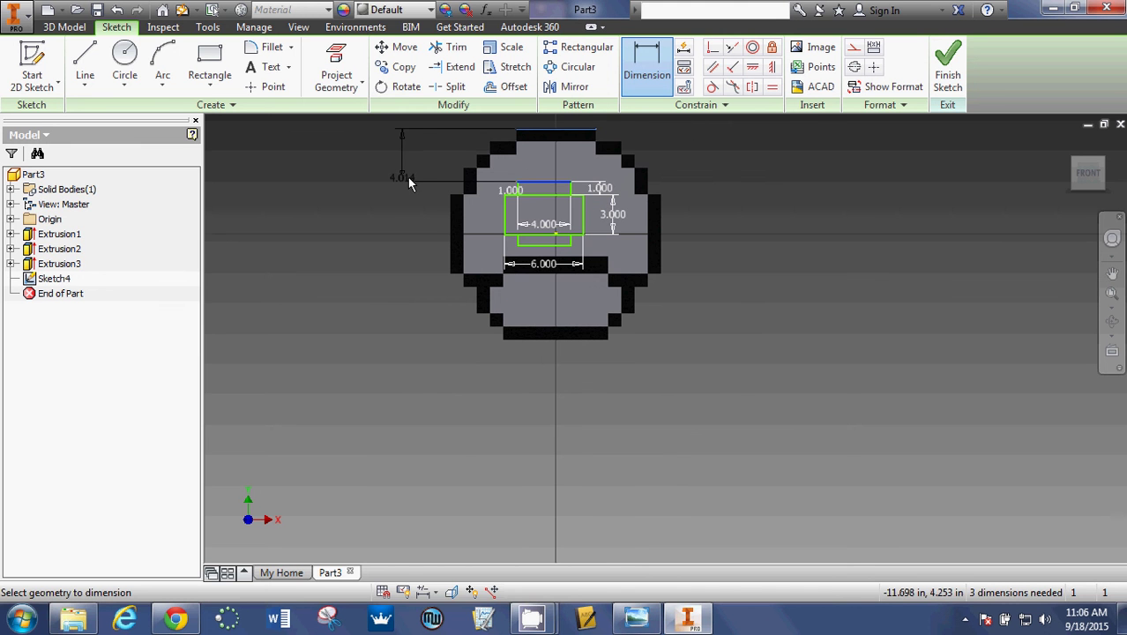
left_click(422, 152)
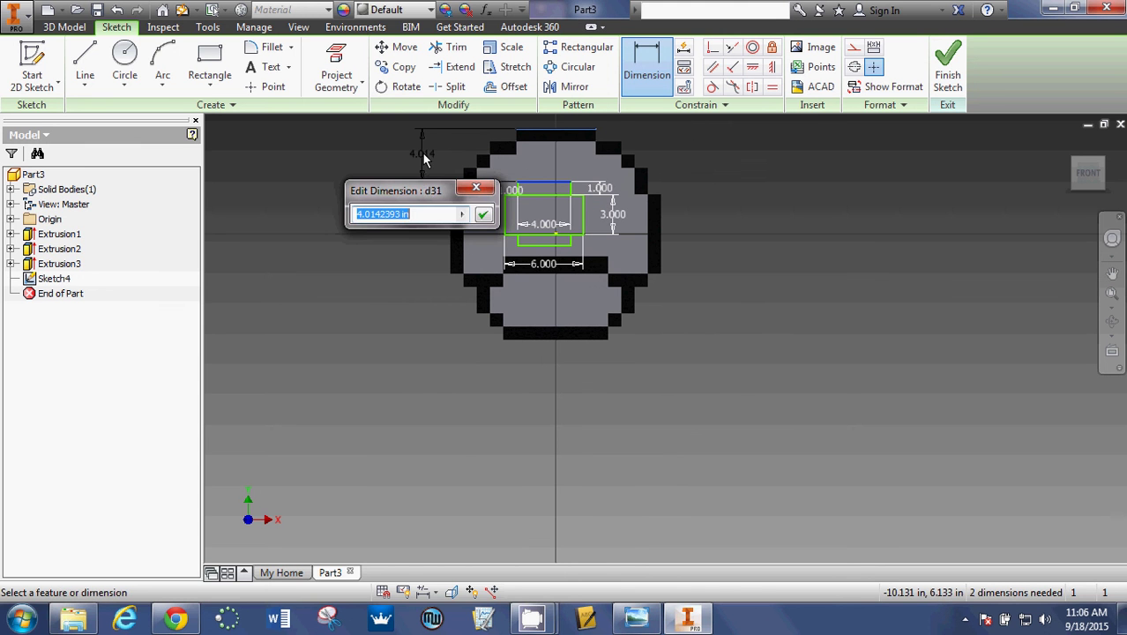
type("4")
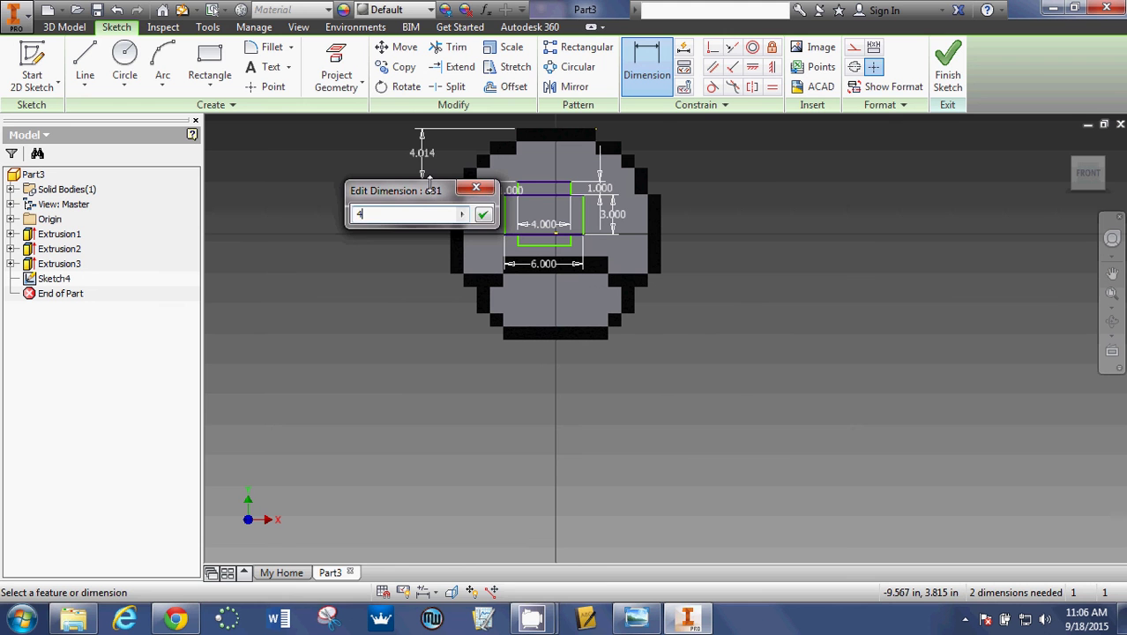
key("Return")
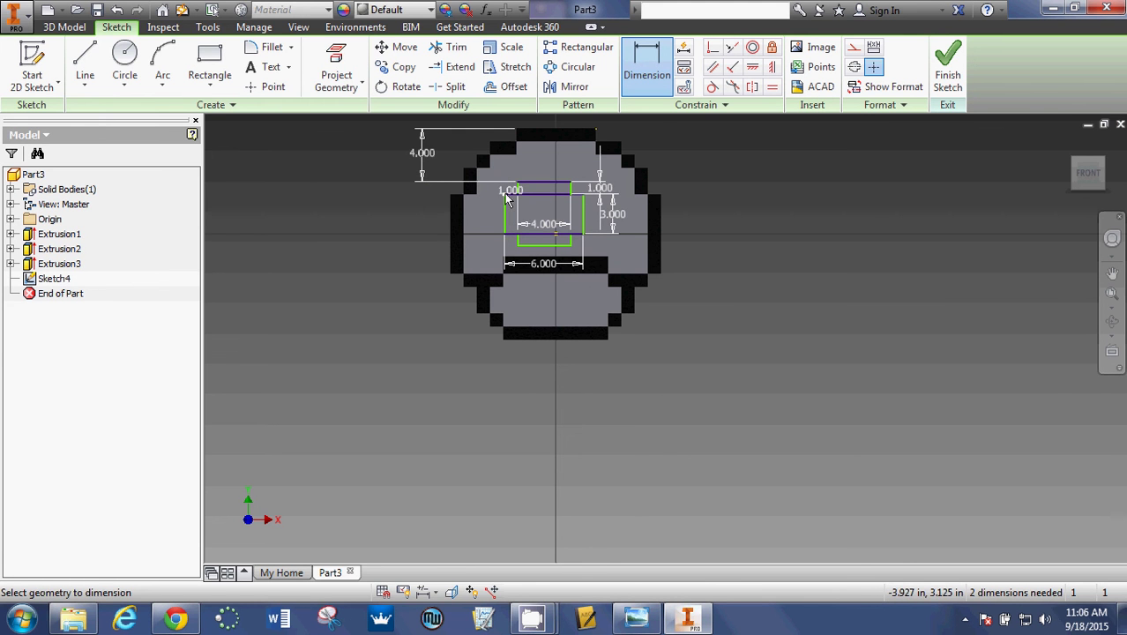
left_click(635, 619)
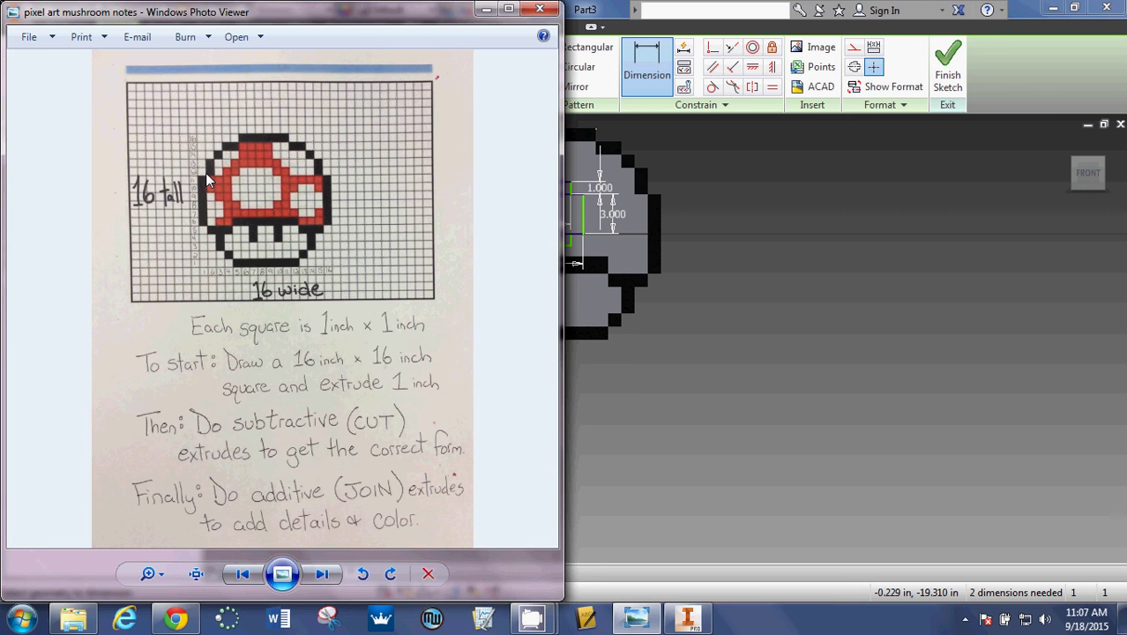
Minimize Photo Viewer so the Inventor sketch is visible again.
left_click(486, 9)
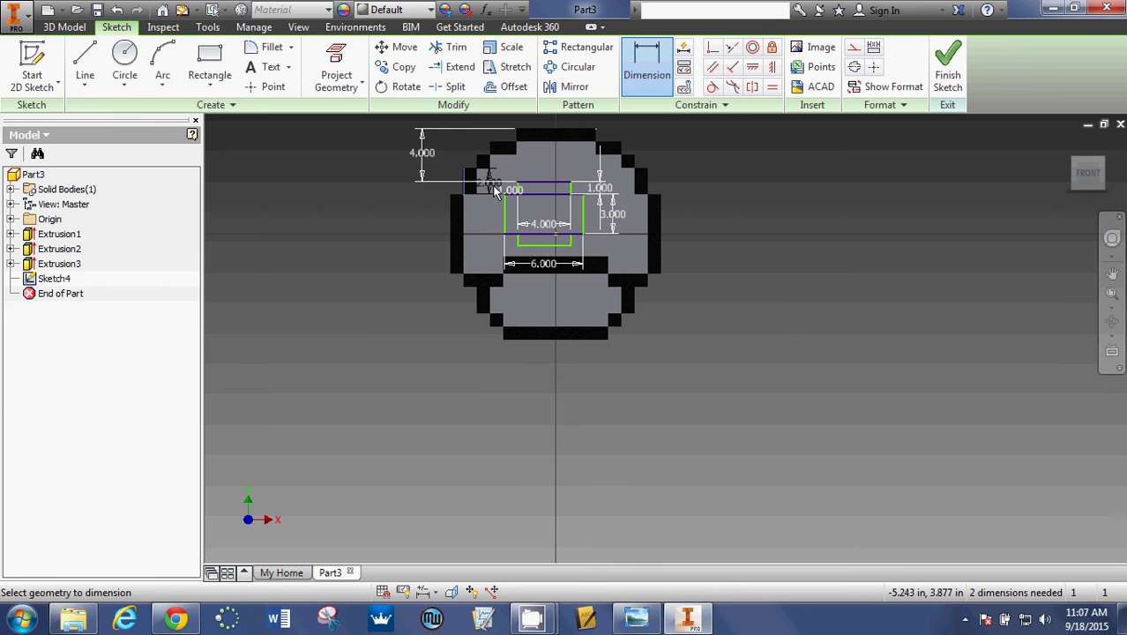
Reframe the view around the spot and cancel the unwanted 2.000 dimension.
scroll(494, 192, "down", 3)
scroll(519, 196, "down", 5)
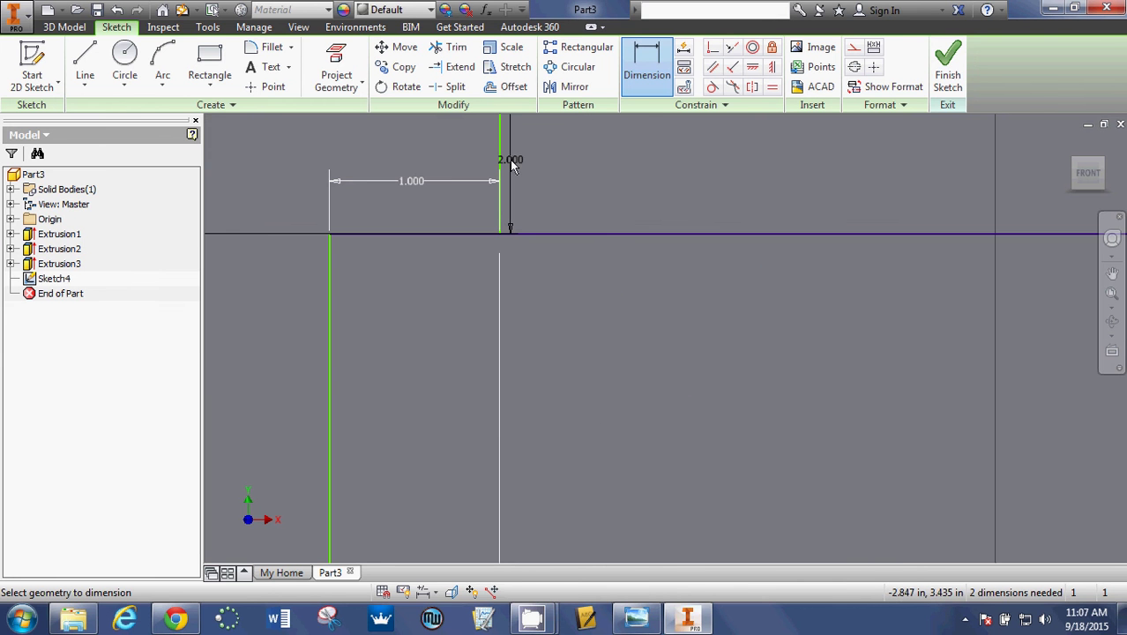
scroll(510, 160, "up", 3)
scroll(573, 264, "up", 3)
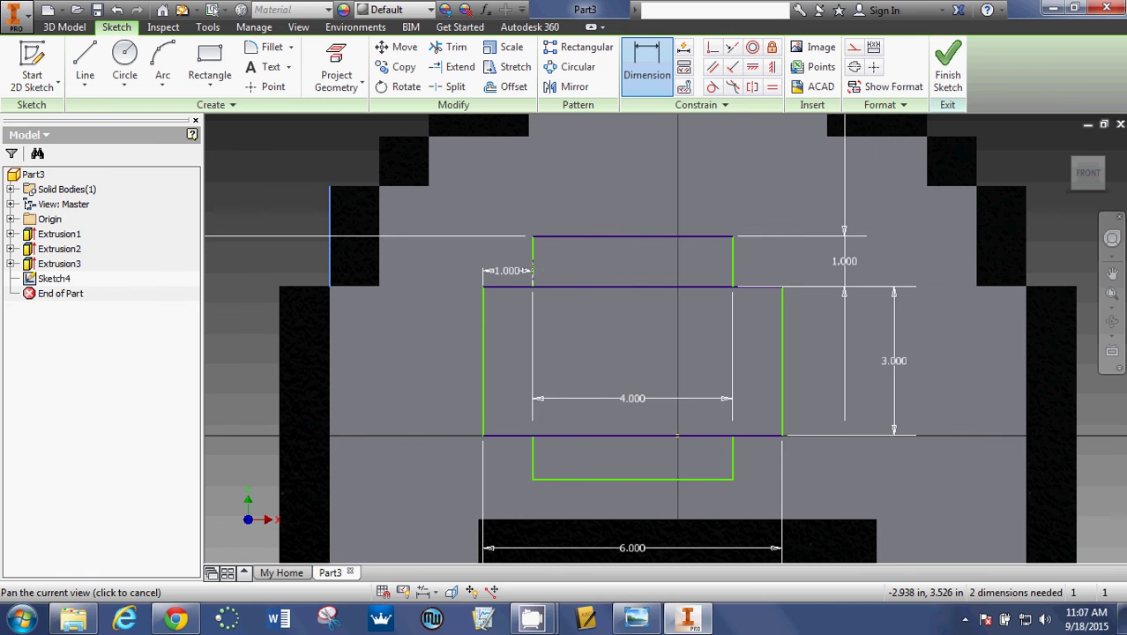
middle_click_drag(533, 271, 542, 278)
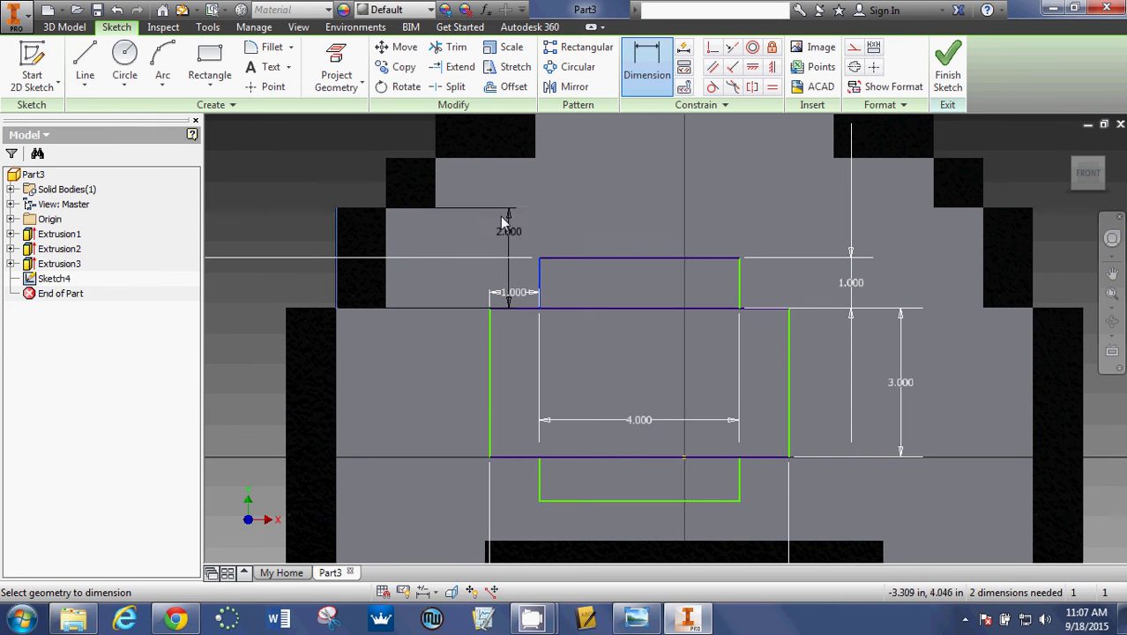
right_click(505, 221)
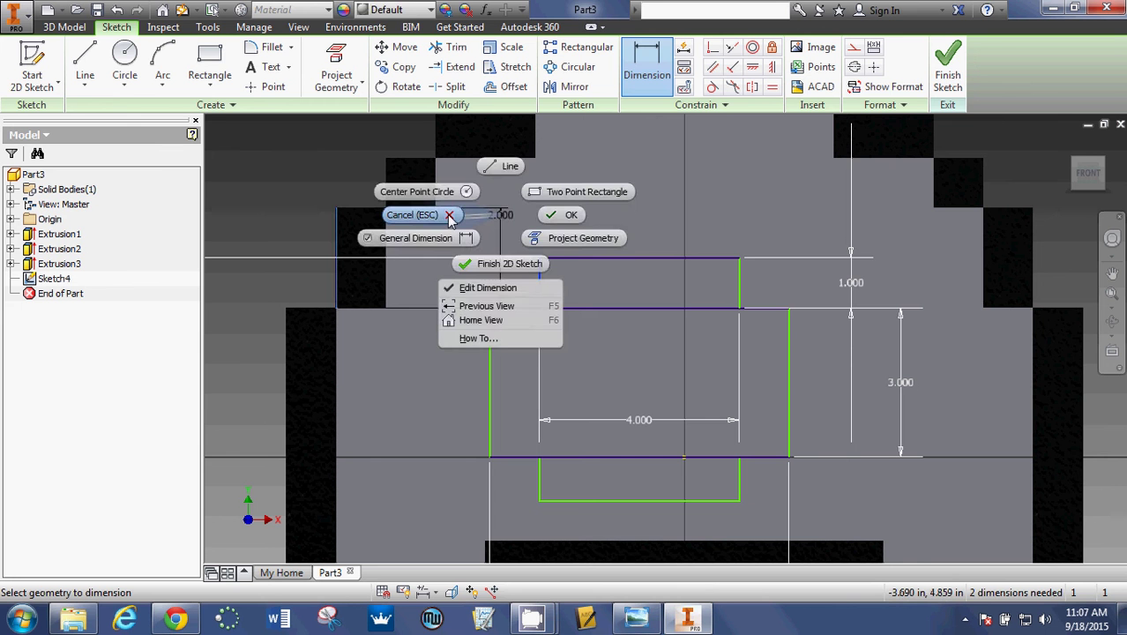
left_click(449, 217)
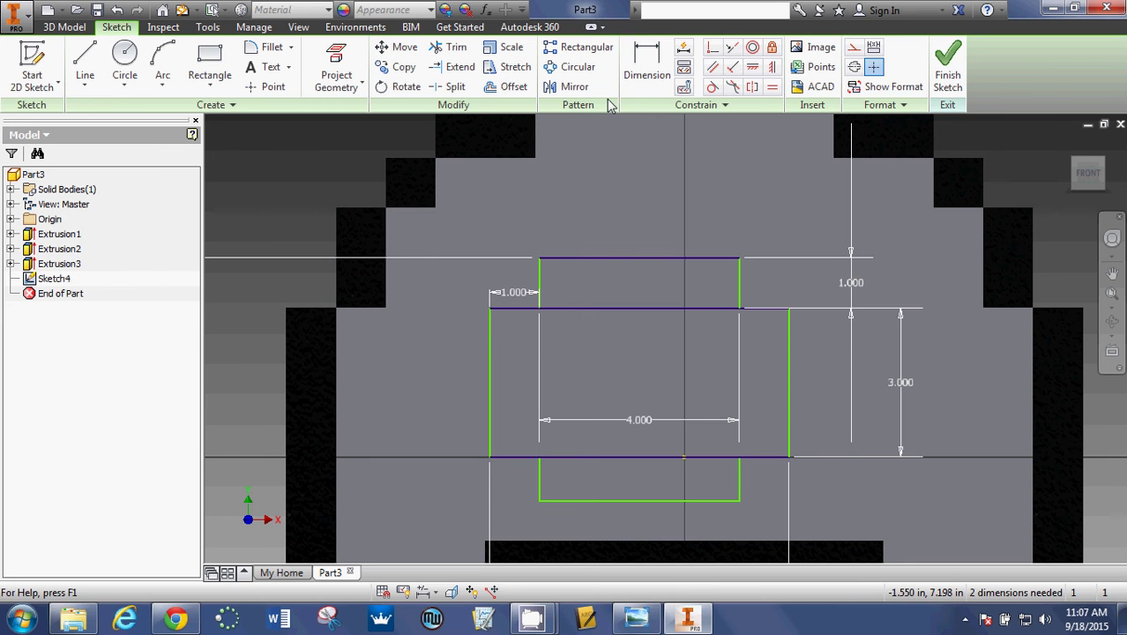
Dimension the spot's top-left corner 4.000 horizontally from the mushroom outline's left edge.
left_click(648, 60)
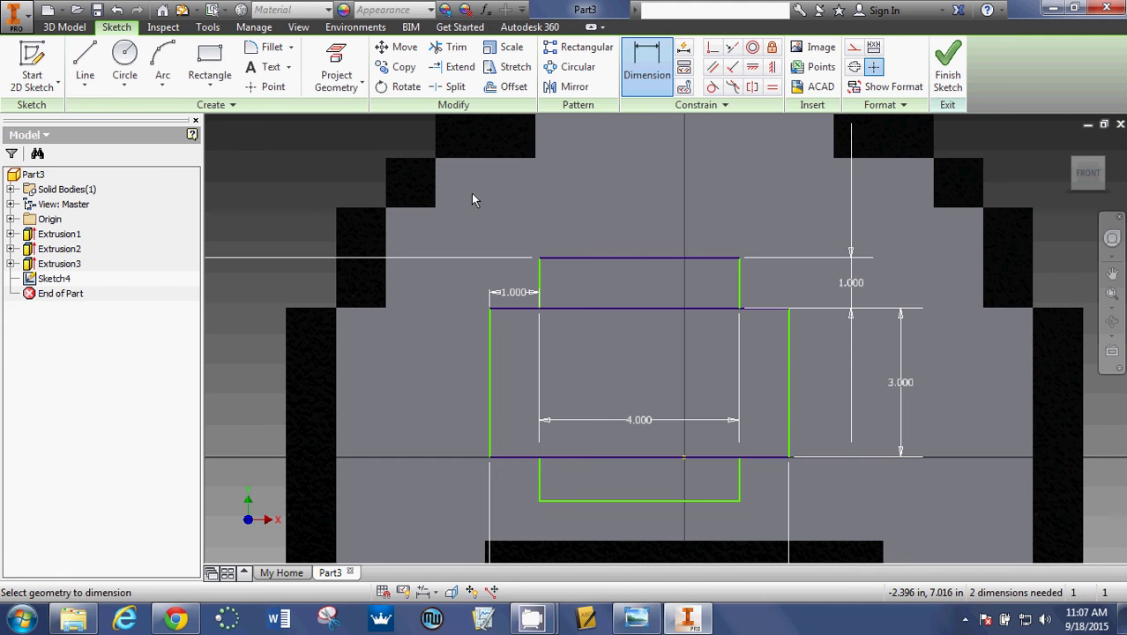
left_click(336, 243)
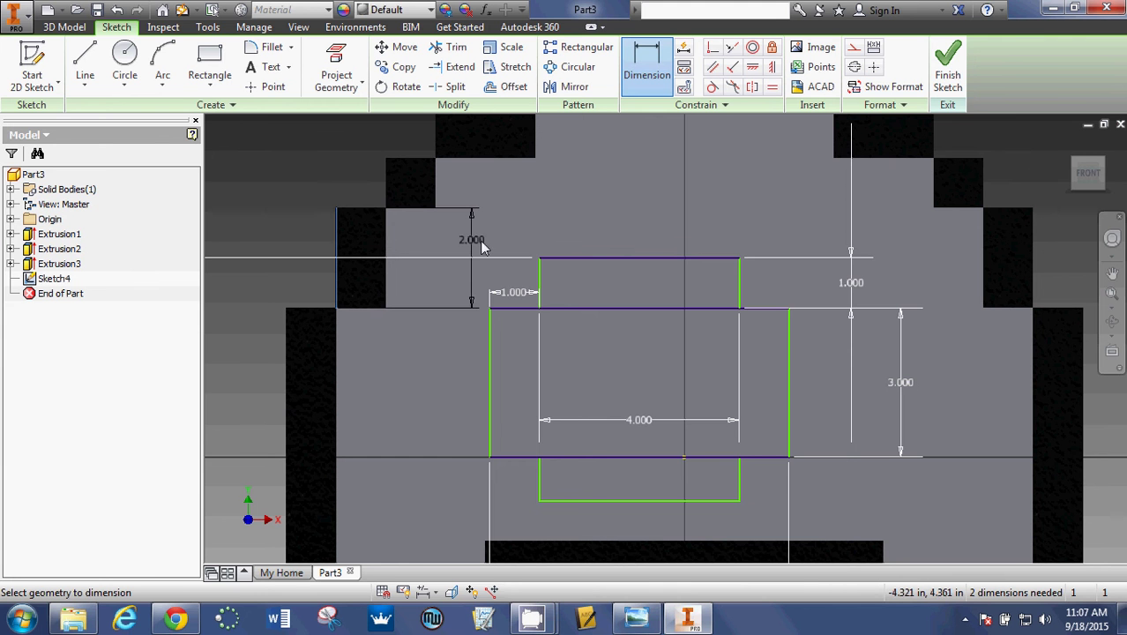
left_click(540, 260)
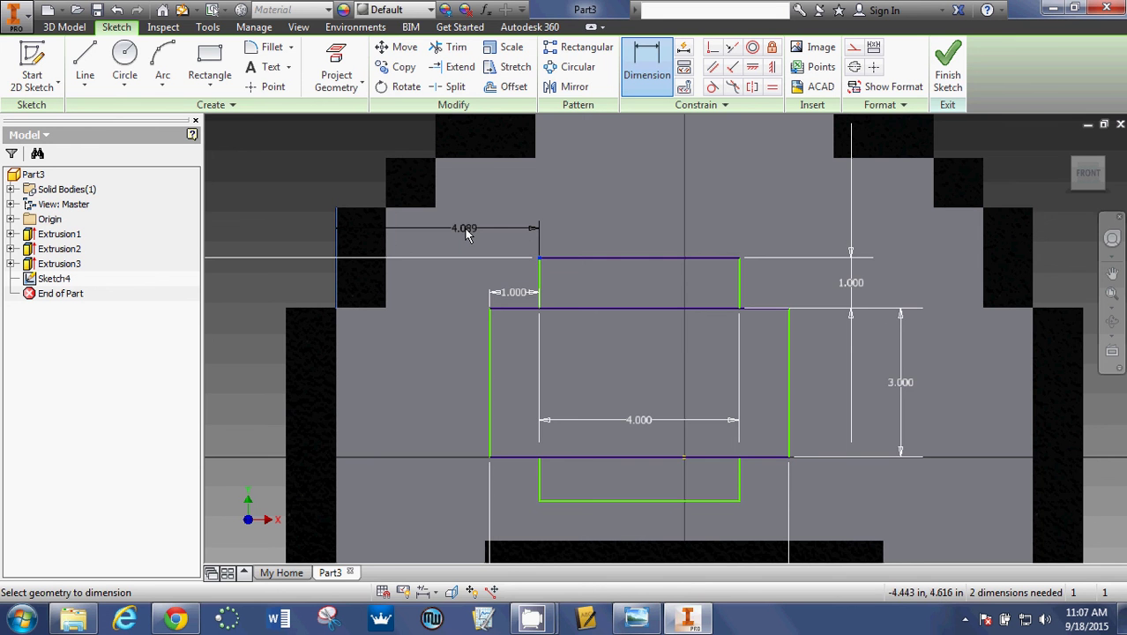
scroll(467, 232, "up", 5)
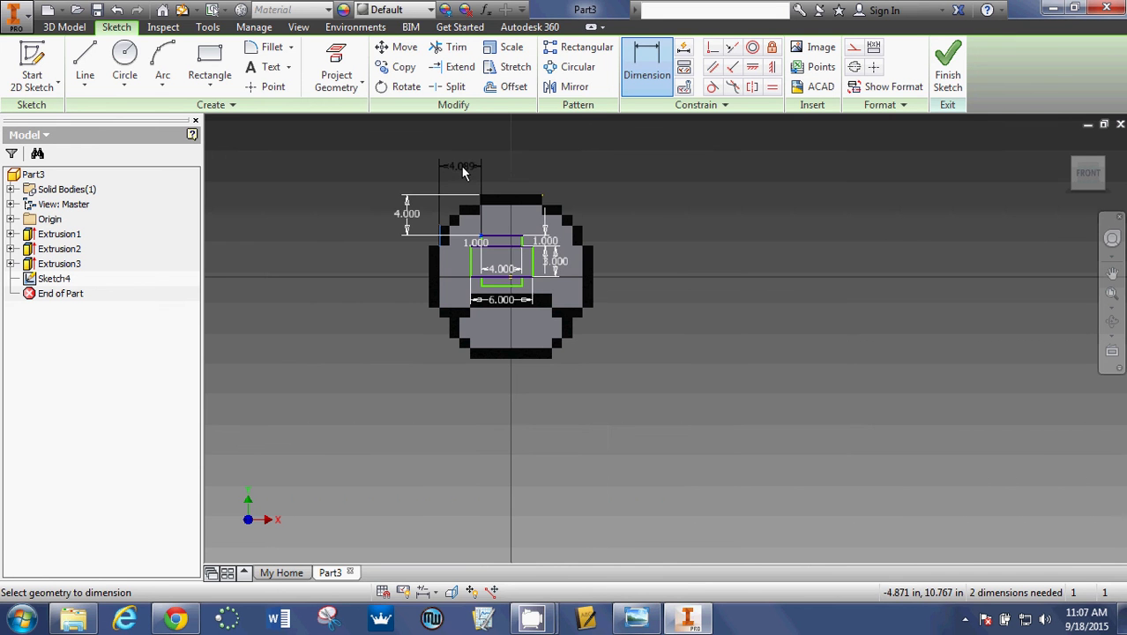
left_click(462, 169)
type("4.0894421")
key("Return")
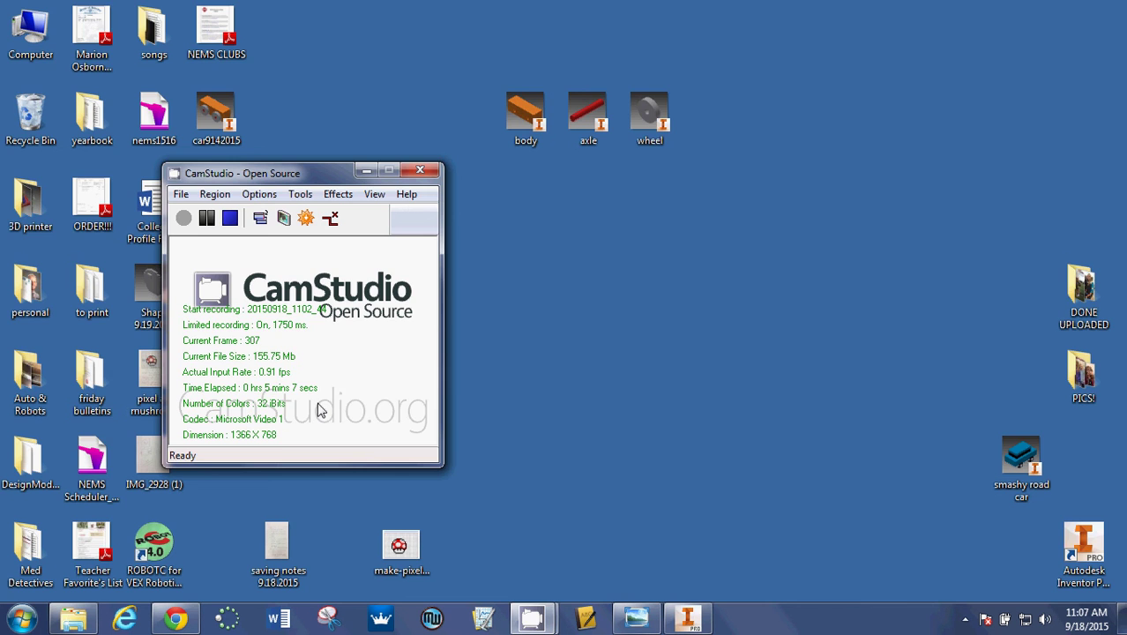
left_click(703, 621)
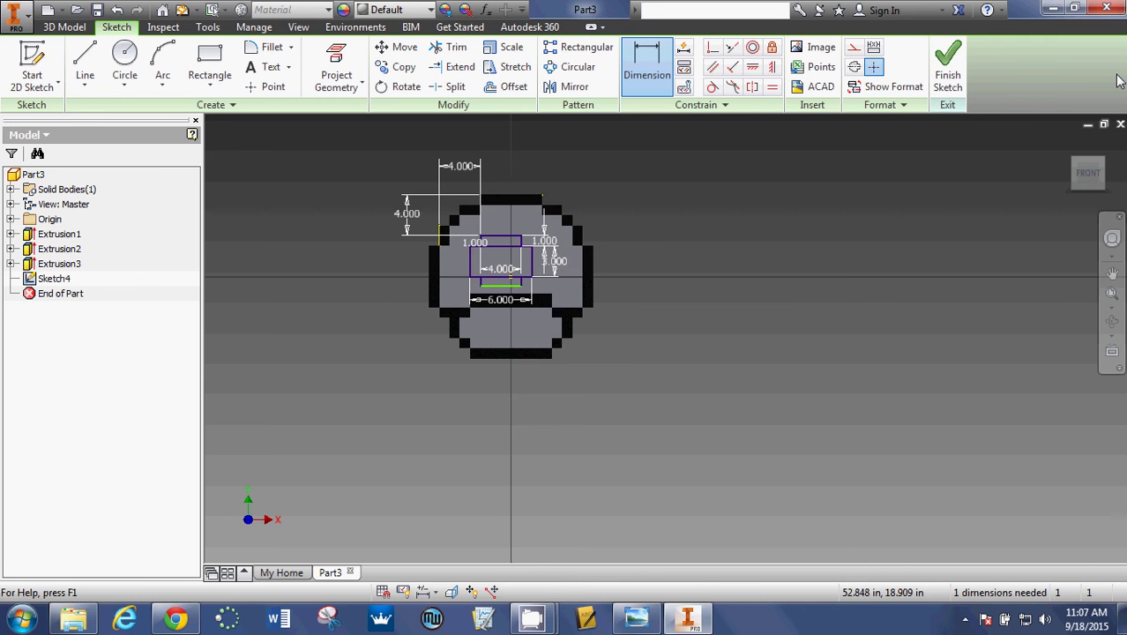
Finish Sketch4 and return Part3 to 3D modeling.
left_click(949, 61)
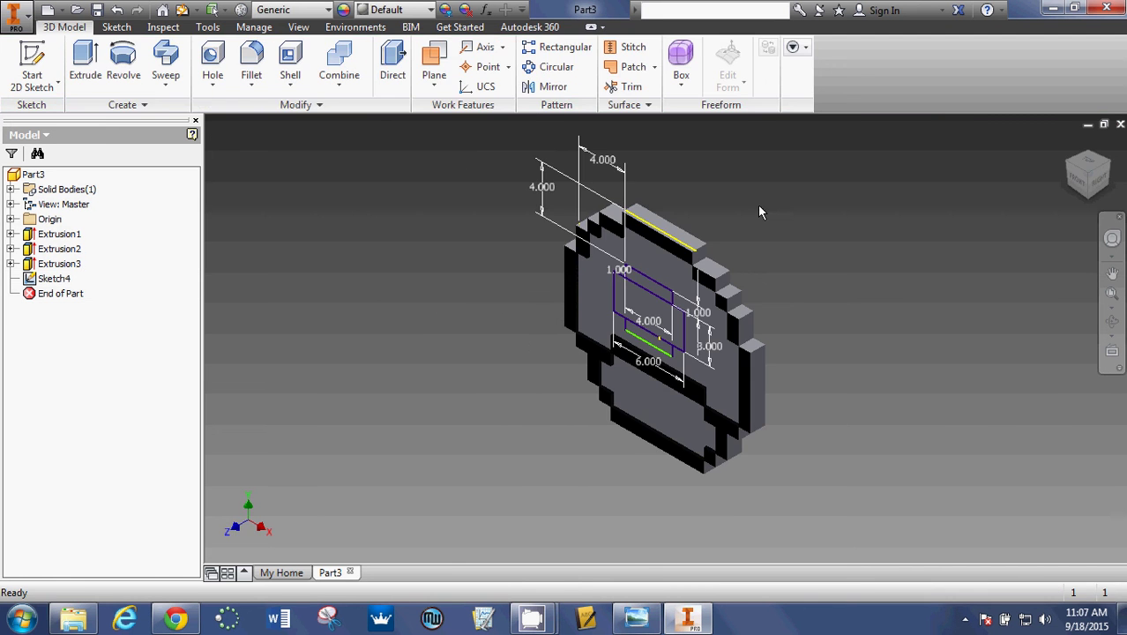